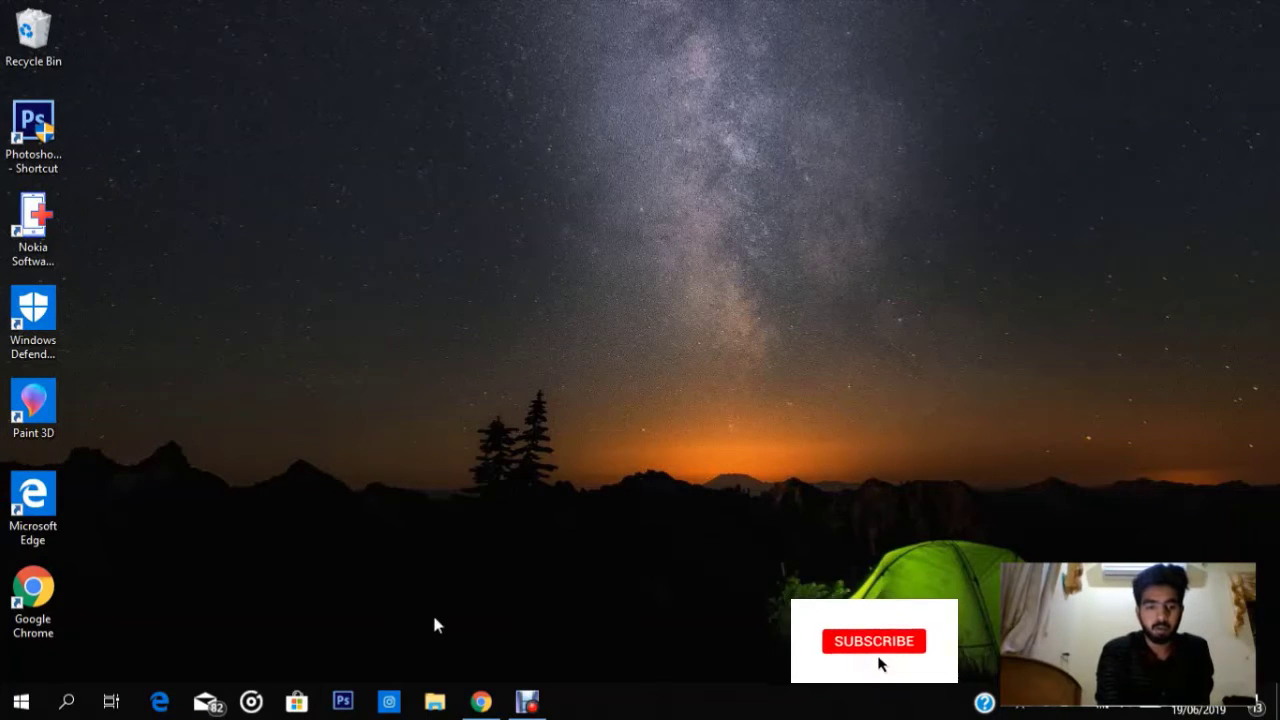
- In Google Chrome, search the web for "clipmaker 3" and open the Panzoid website
click(496, 703)
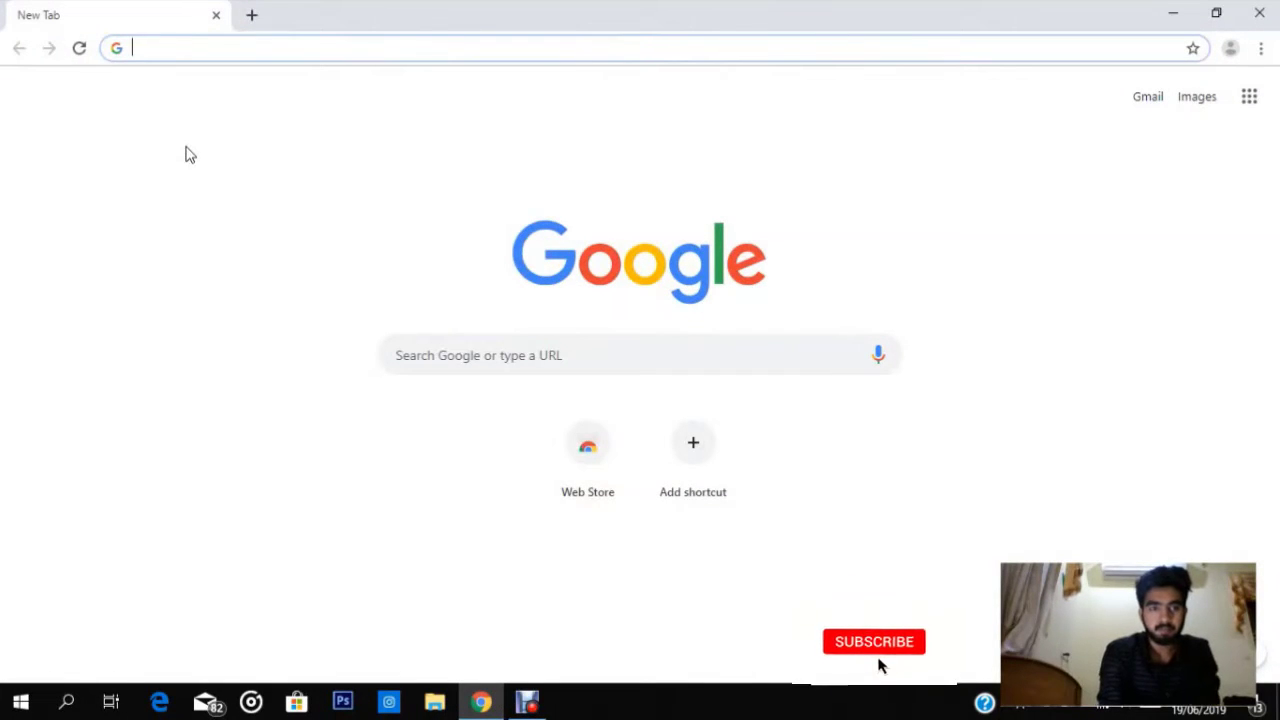
text(cLIP)
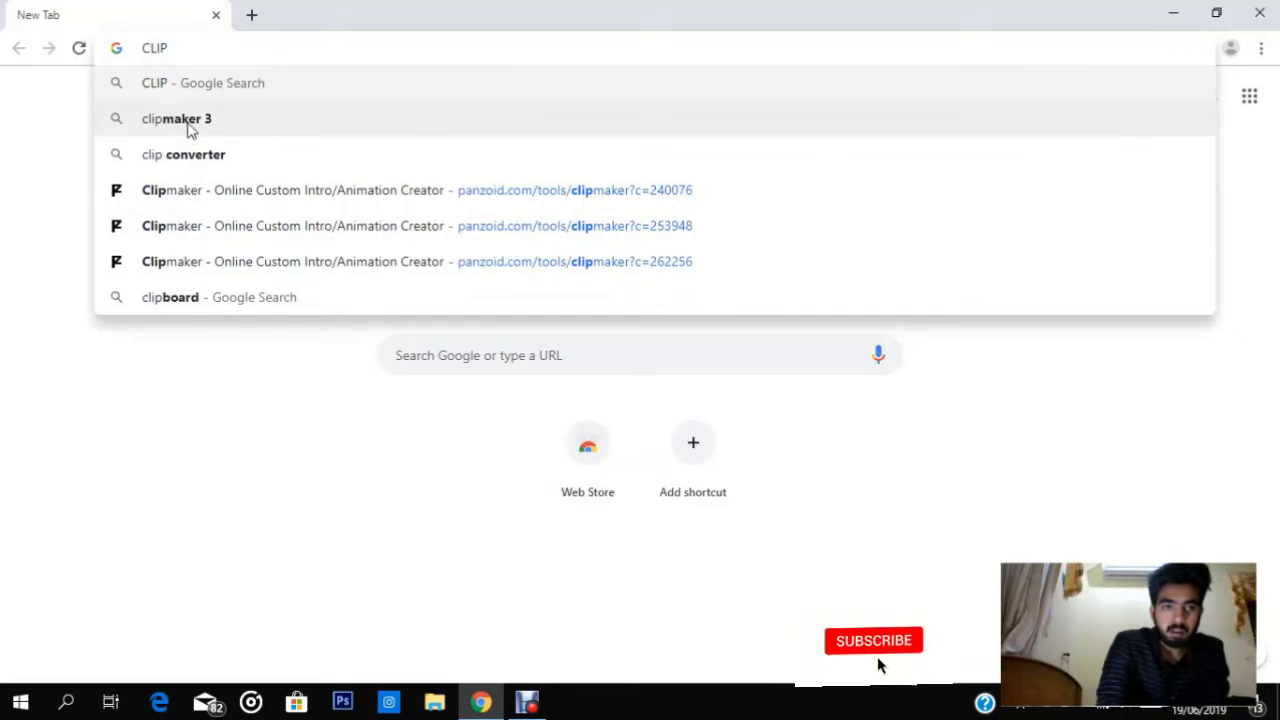
click(188, 122)
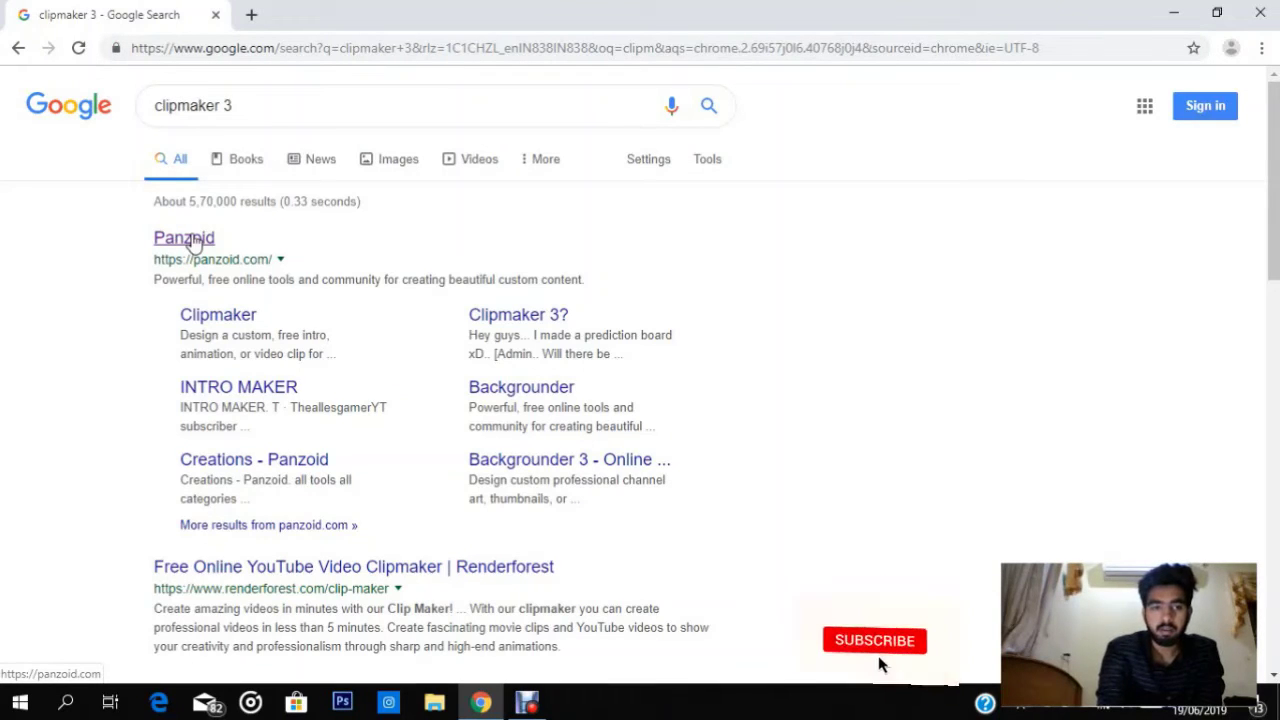
click(190, 239)
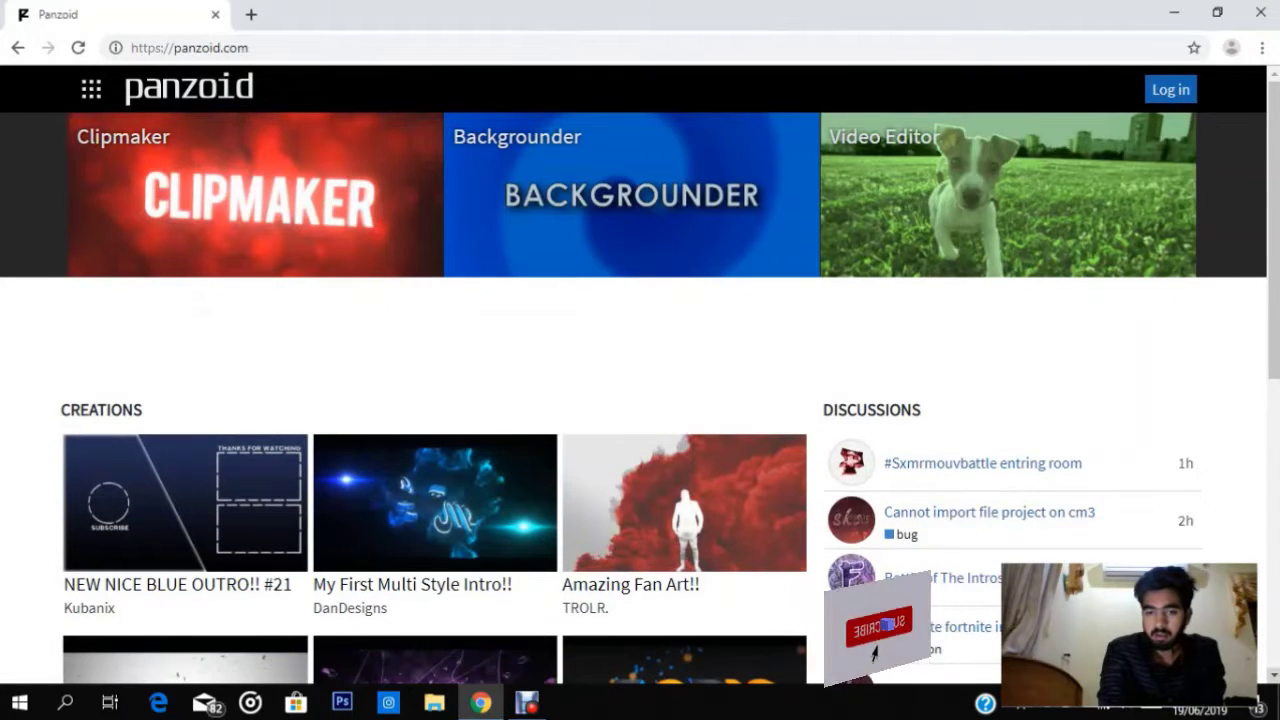
- Open the full gallery of community creations from the Panzoid home page
scroll(640, 400, down, 2)
scroll(879, 666, down, 1)
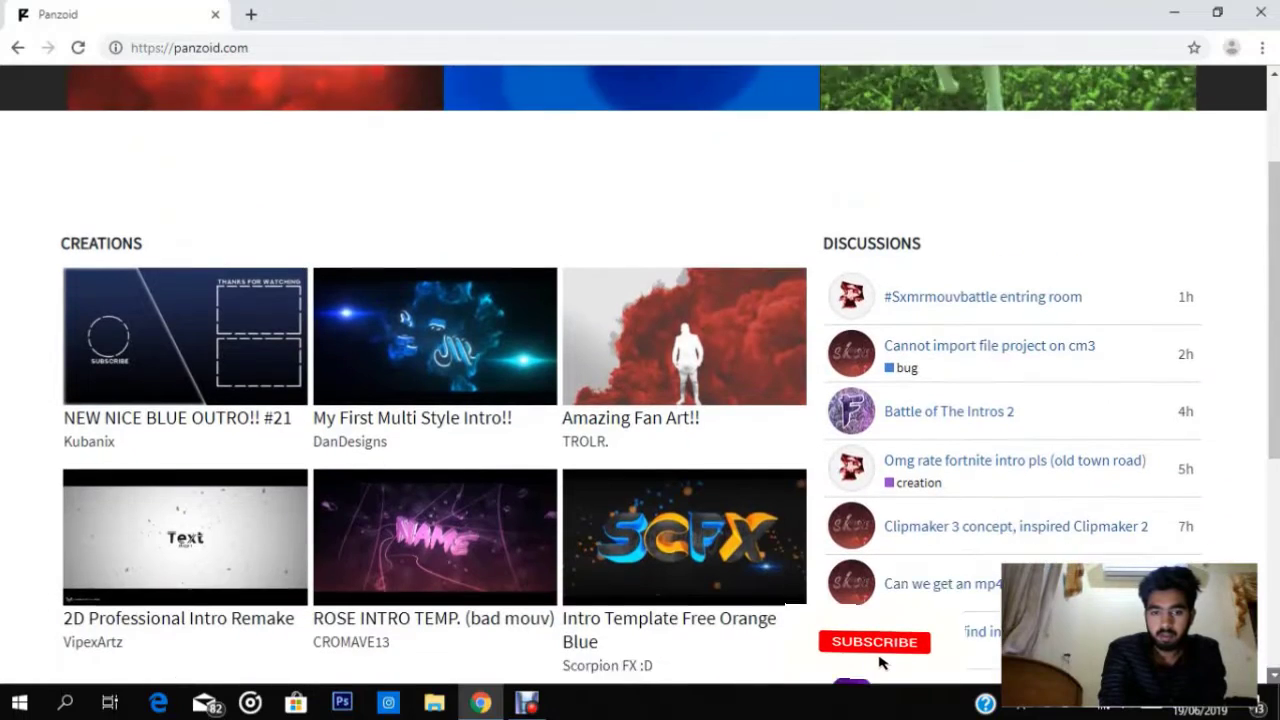
scroll(880, 660, down, 1)
scroll(420, 480, down, 3)
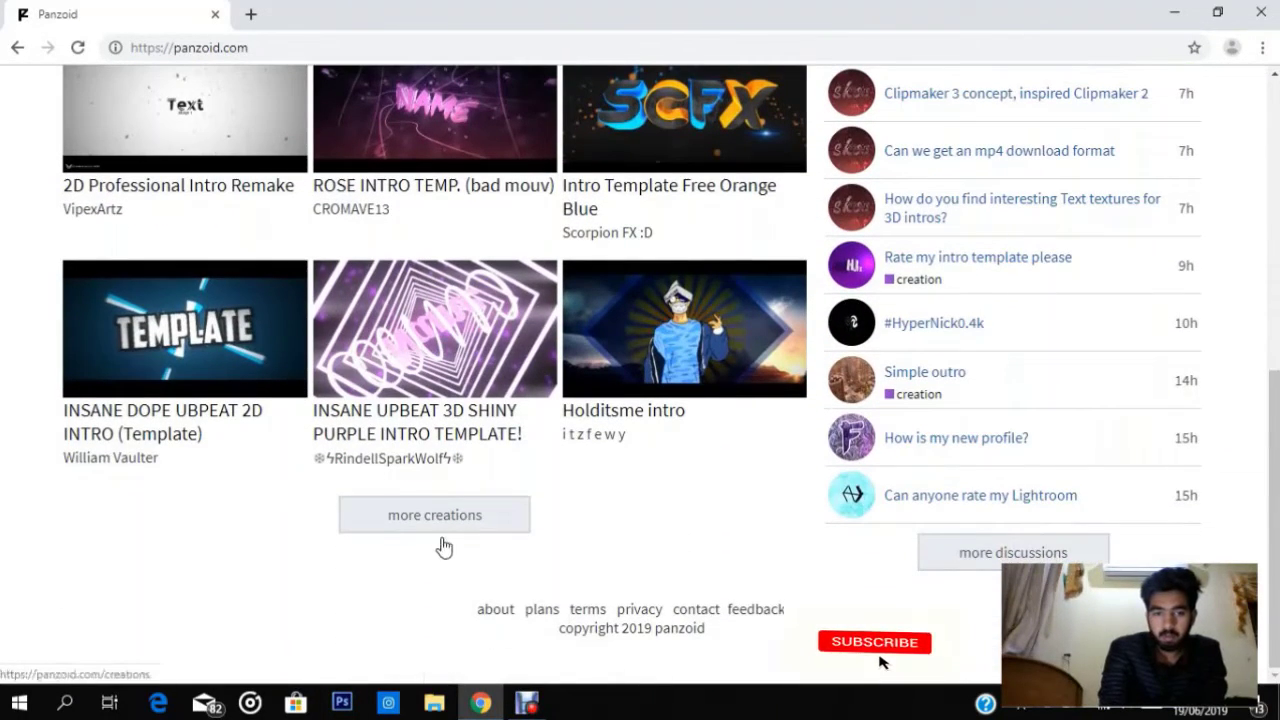
click(438, 537)
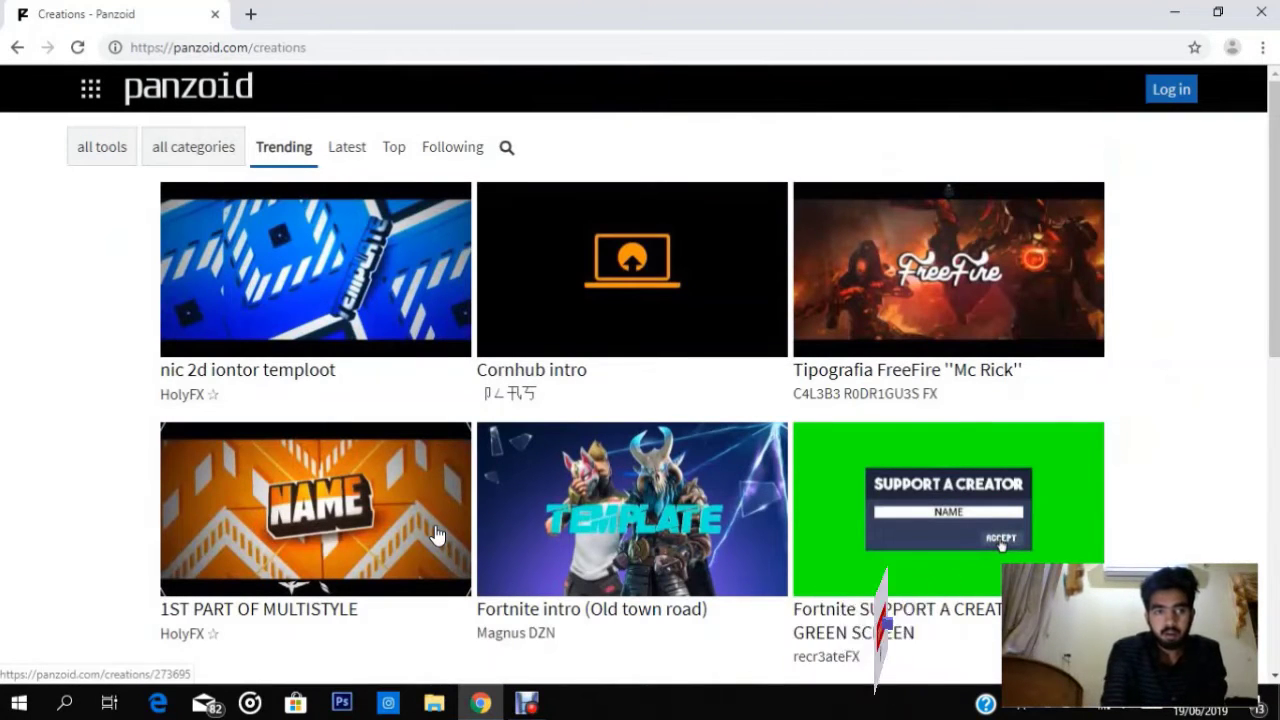
- Search the Panzoid creations for "MOVIE"
click(507, 150)
text(M)
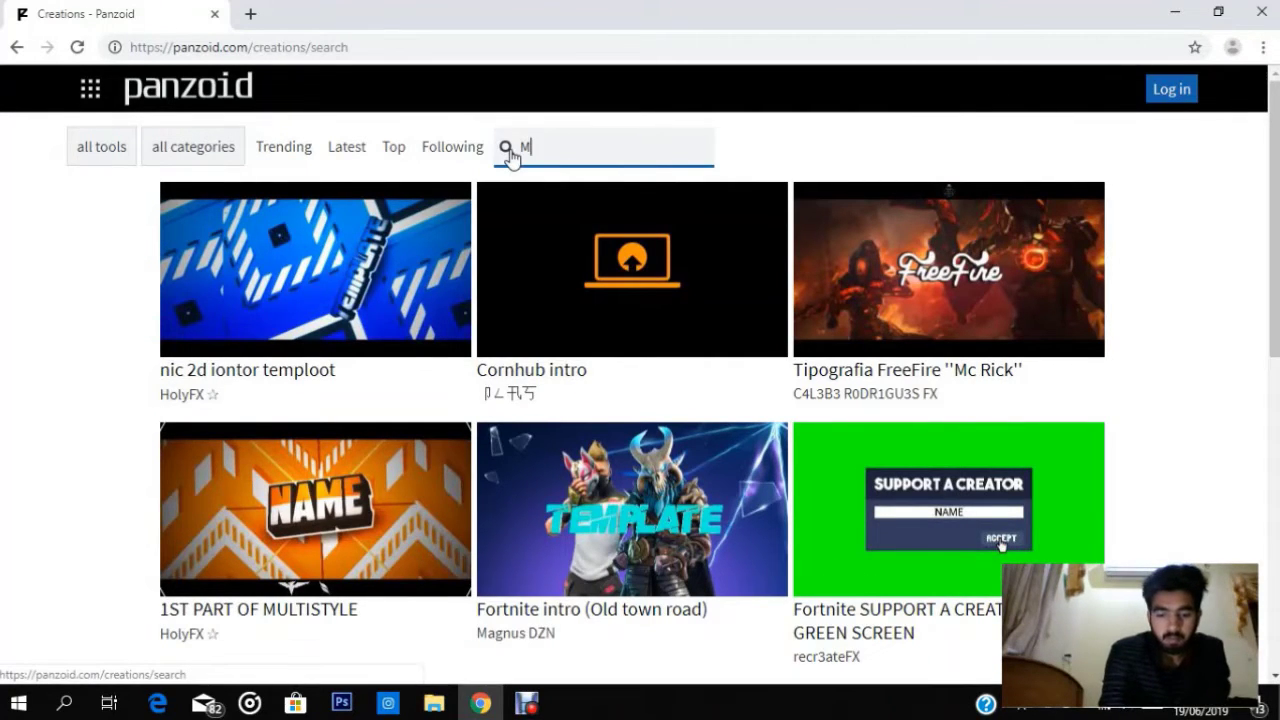
text(OVIE)
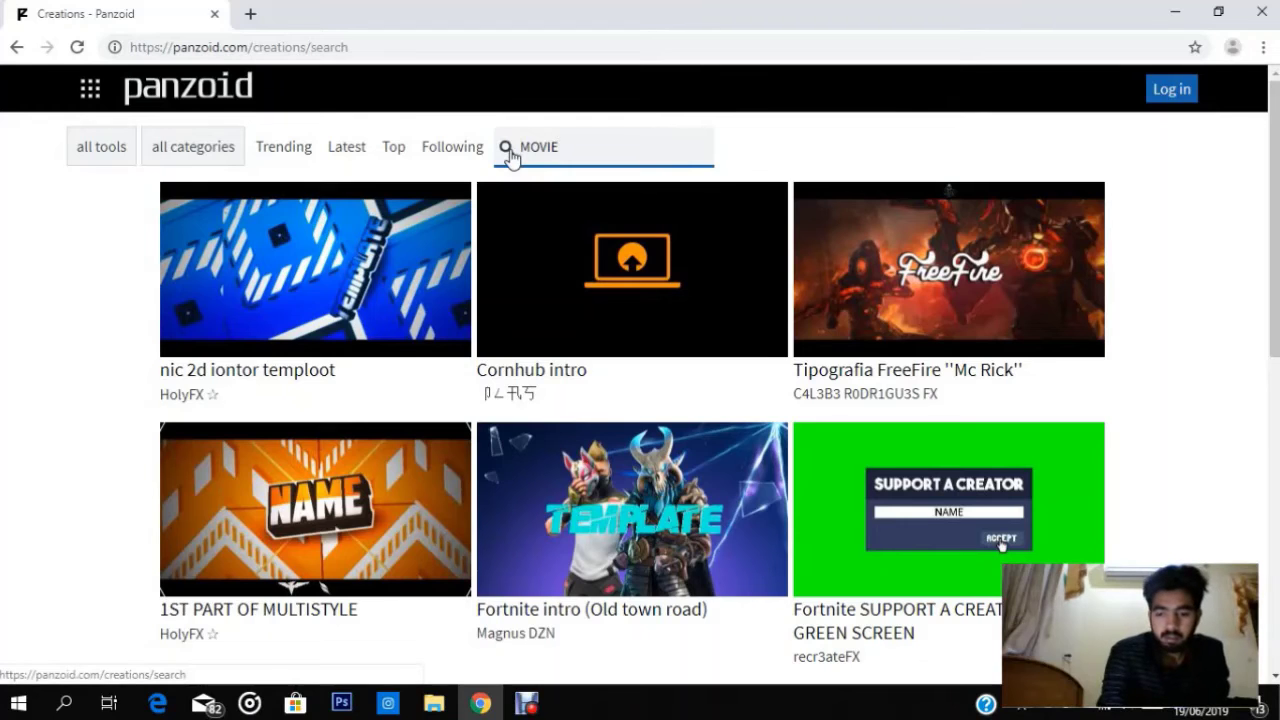
key(Return)
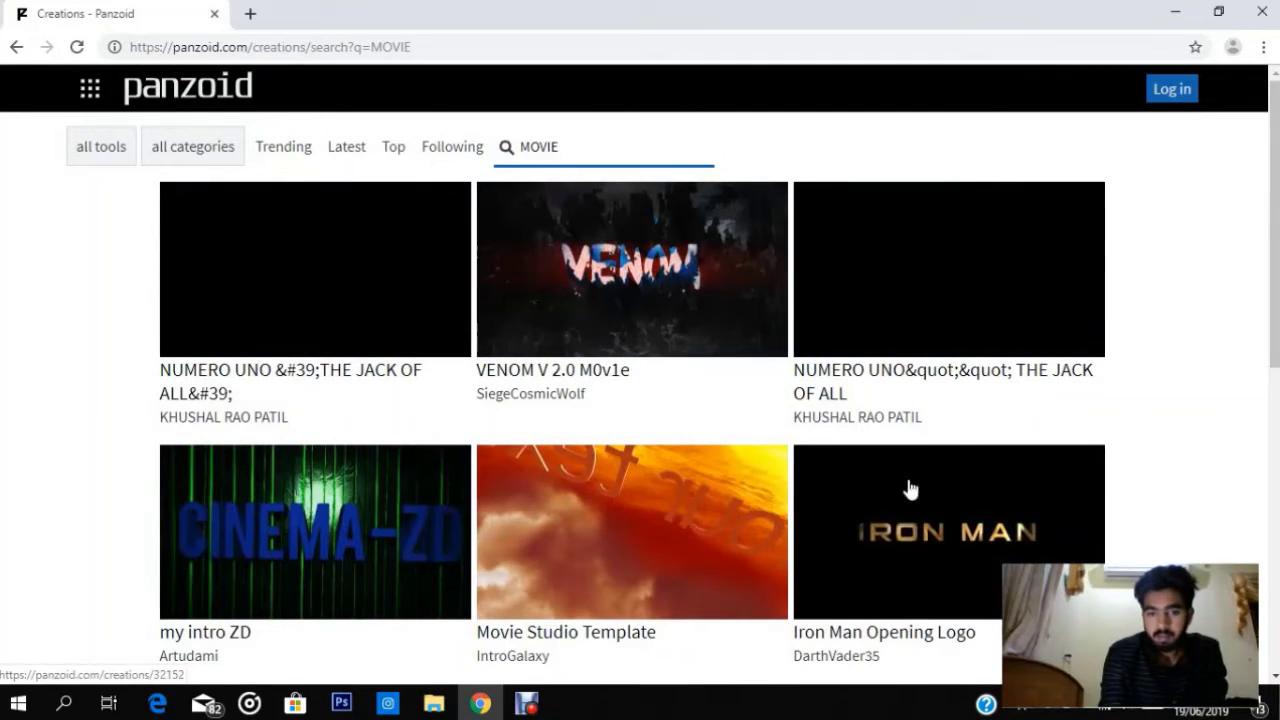
- Pick the SHIVA SHAKTHI intro template from the search results and open it in Clipmaker
scroll(909, 489, down, 5)
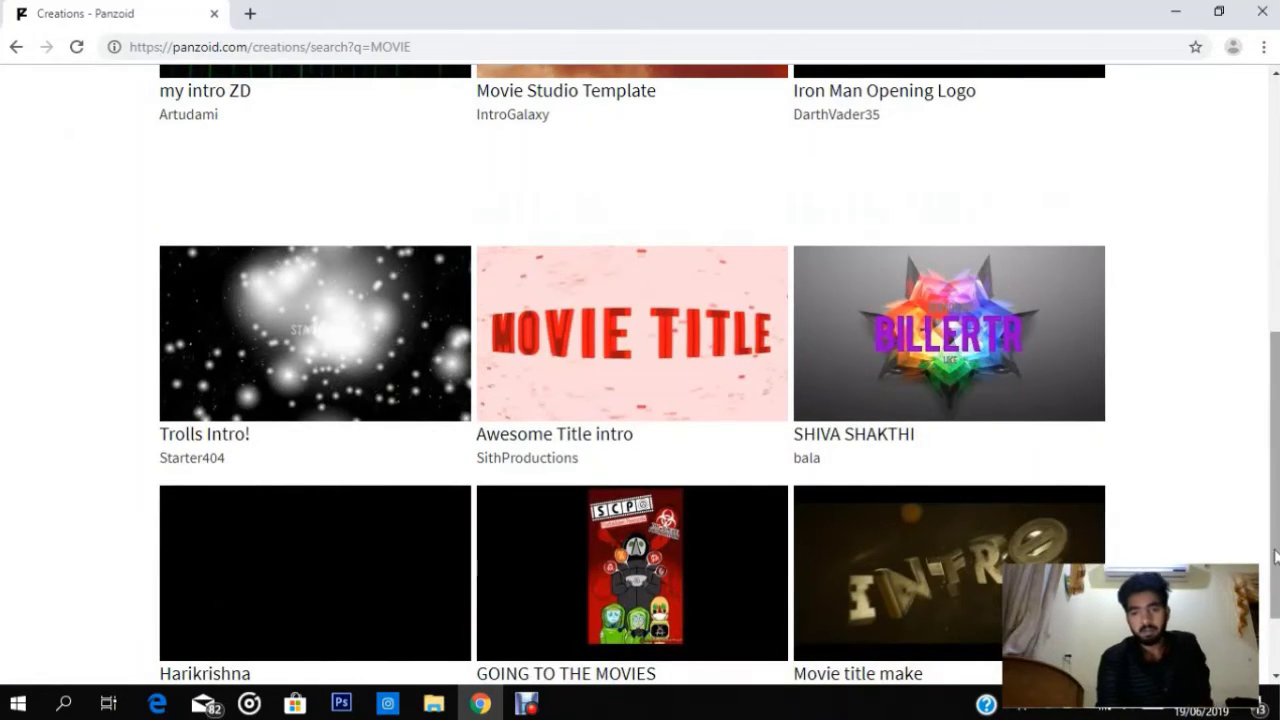
click(933, 365)
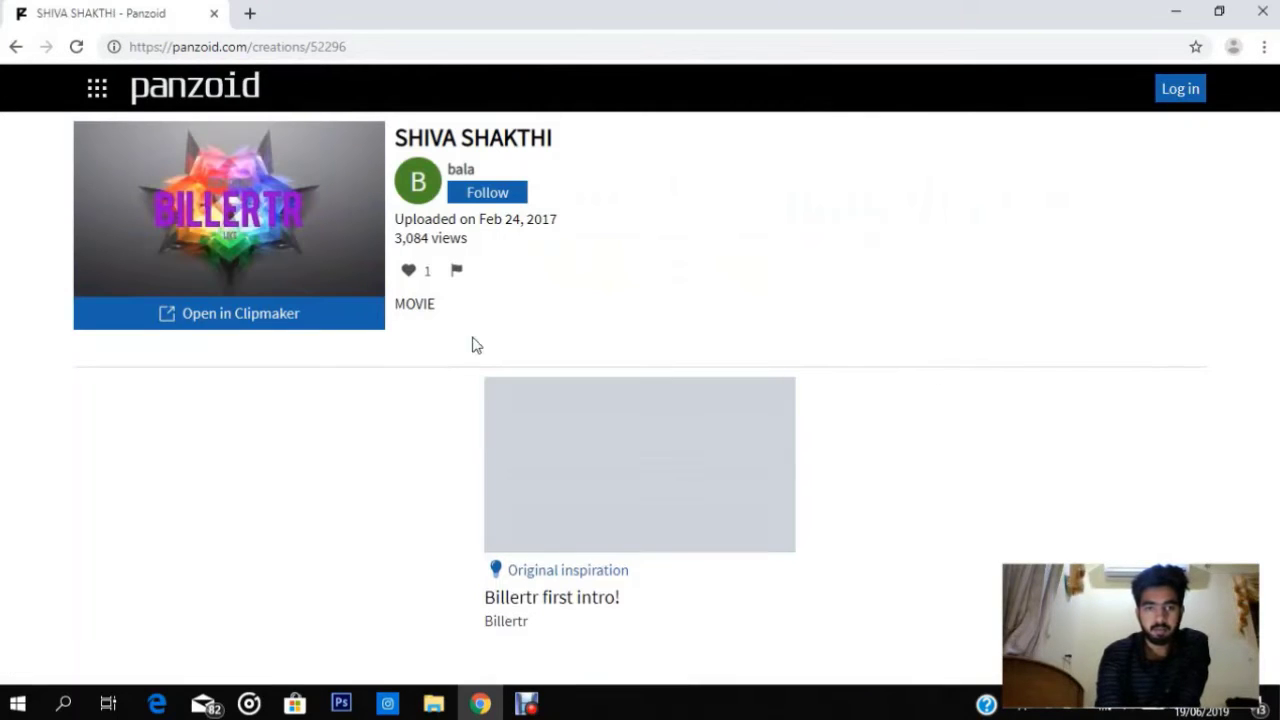
click(279, 318)
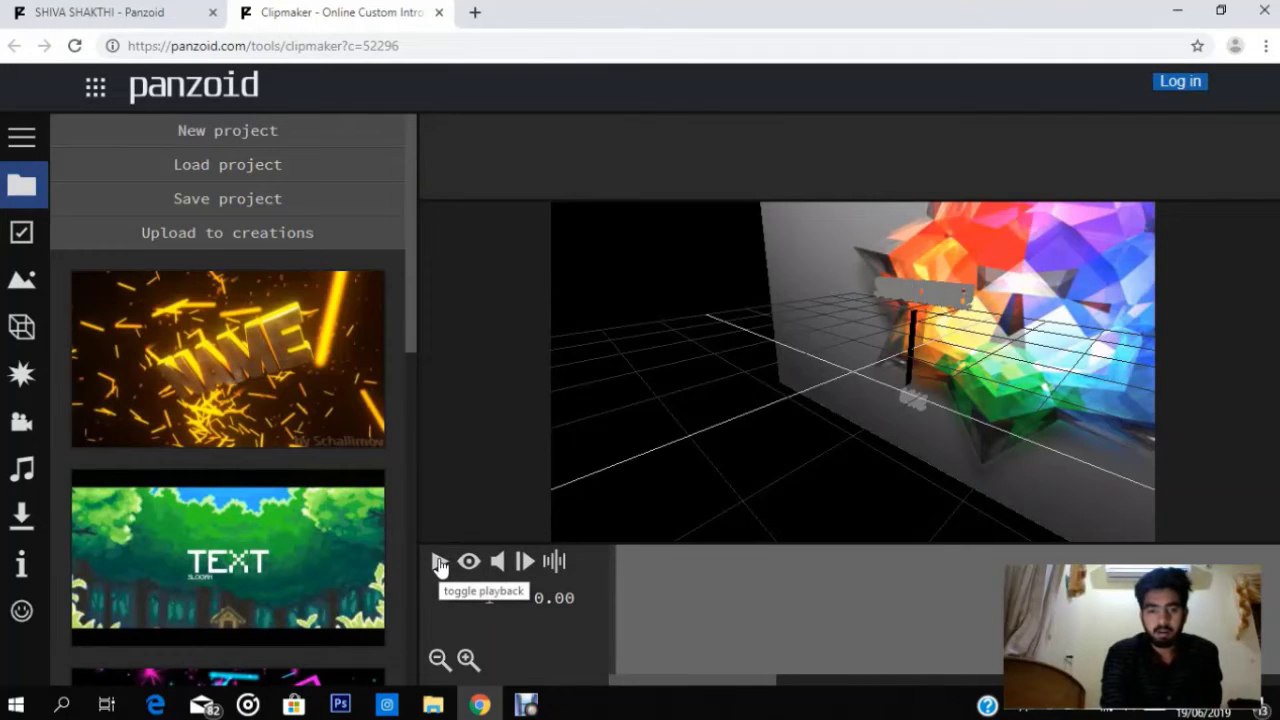
- Switch the viewport to the camera view and play the intro template to preview it, stopping near its end
click(469, 563)
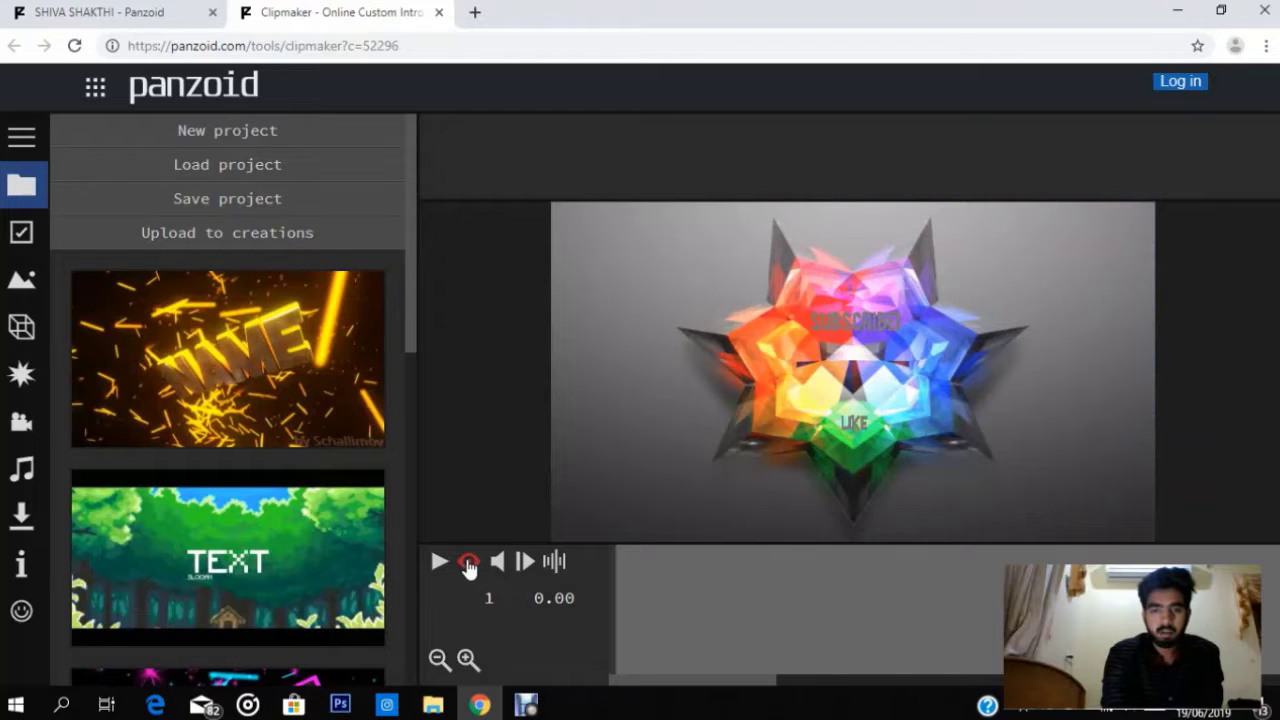
click(440, 563)
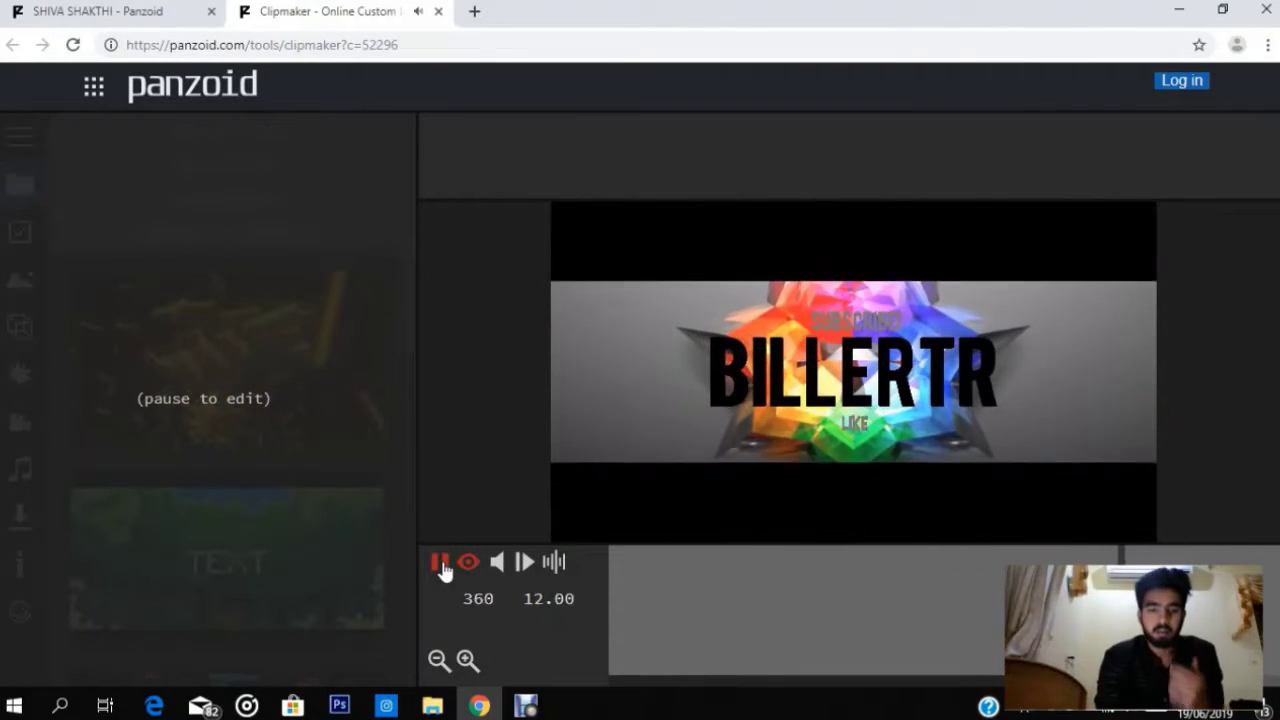
click(441, 563)
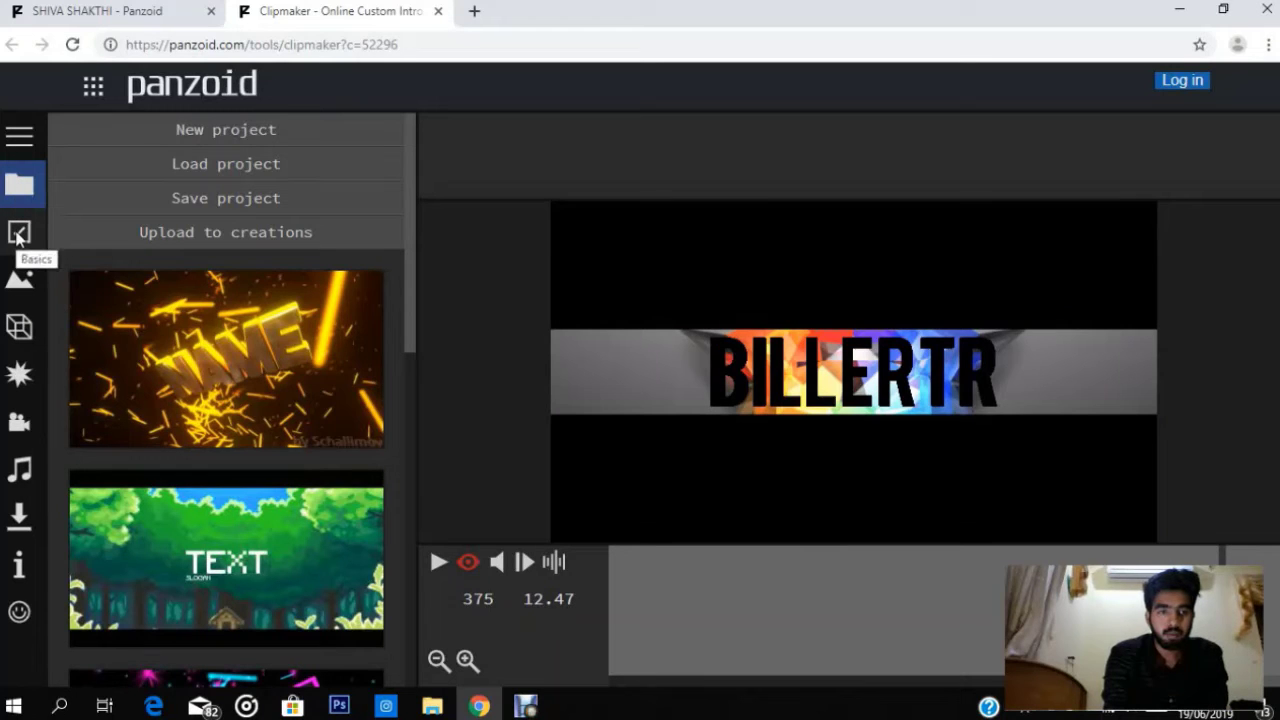
- Replace the wording of the Billertr 3D text object with "INSAFIRKA STUDIO"
click(17, 335)
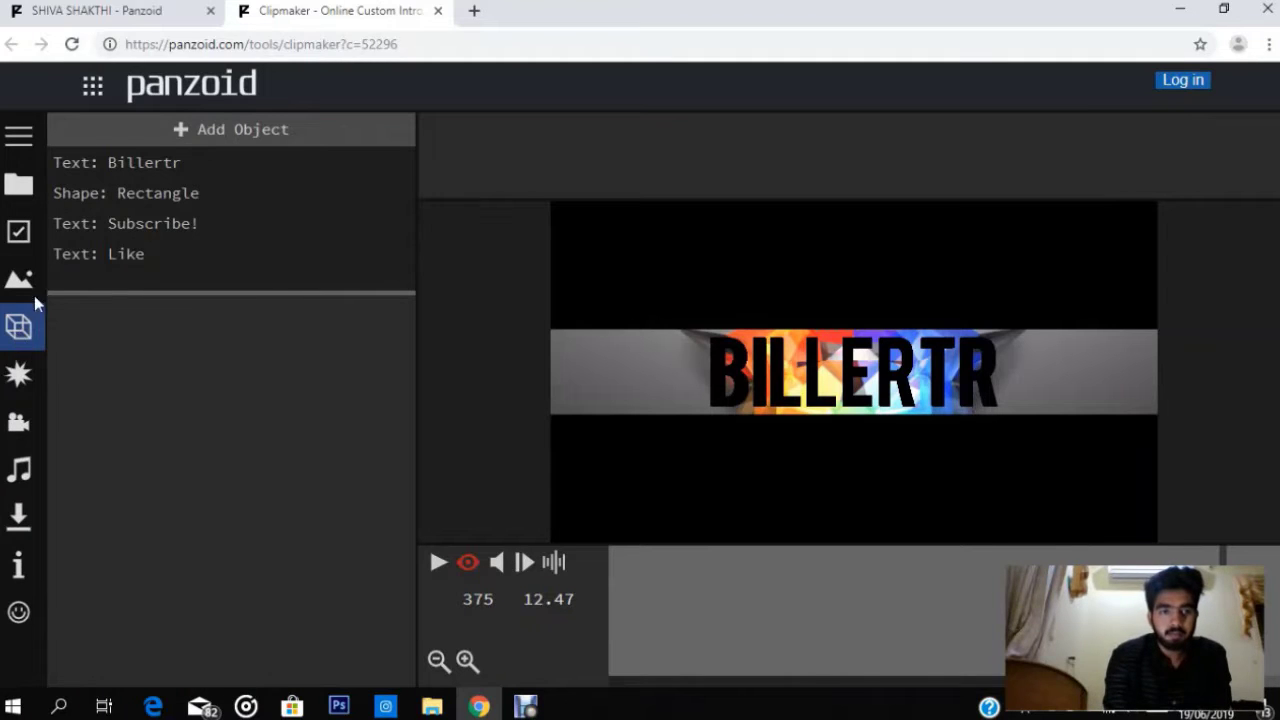
click(172, 166)
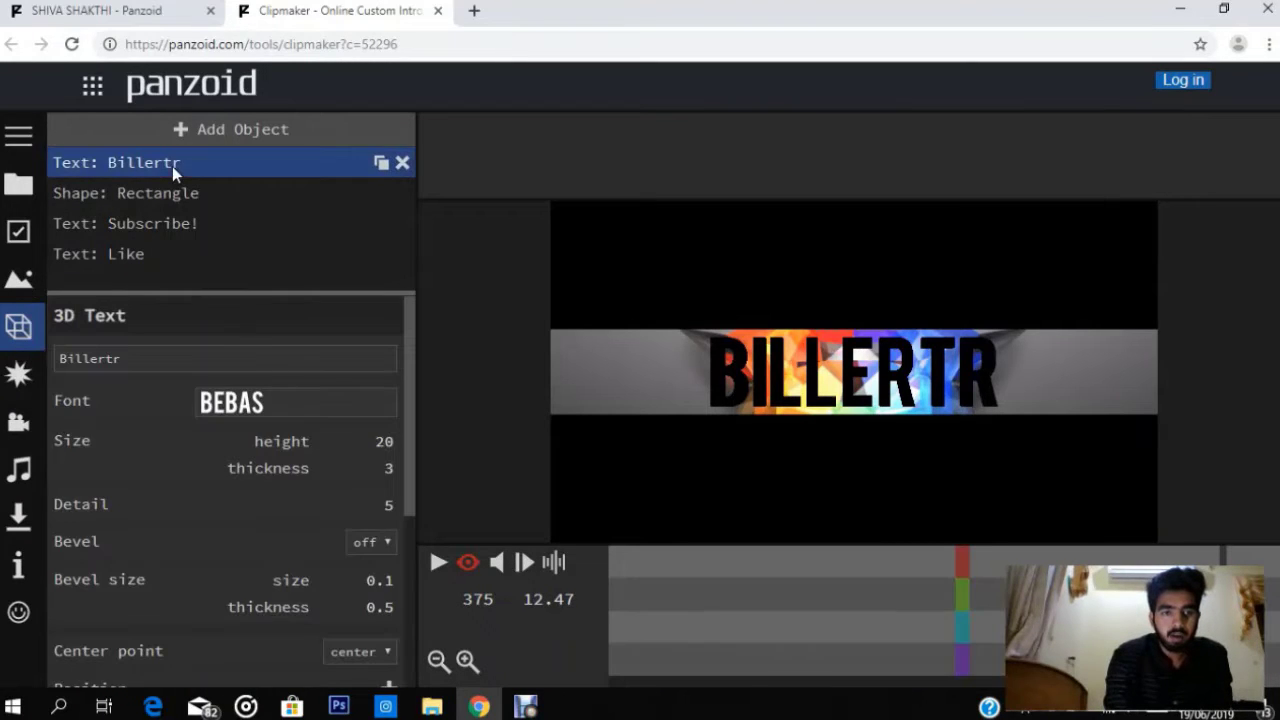
click(196, 355)
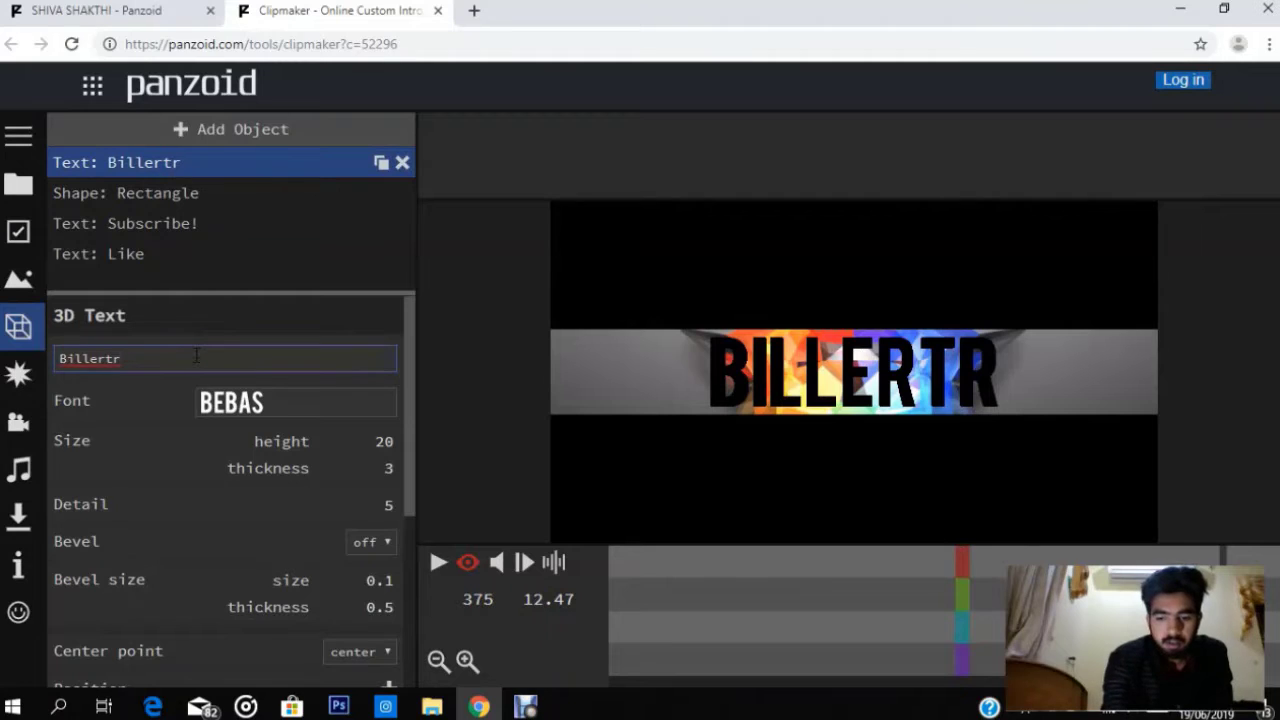
key(BackSpace)
key(BackSpace)
key(BackSpace)
key(BackSpace)
key(BackSpace)
key(BackSpace)
key(BackSpace)
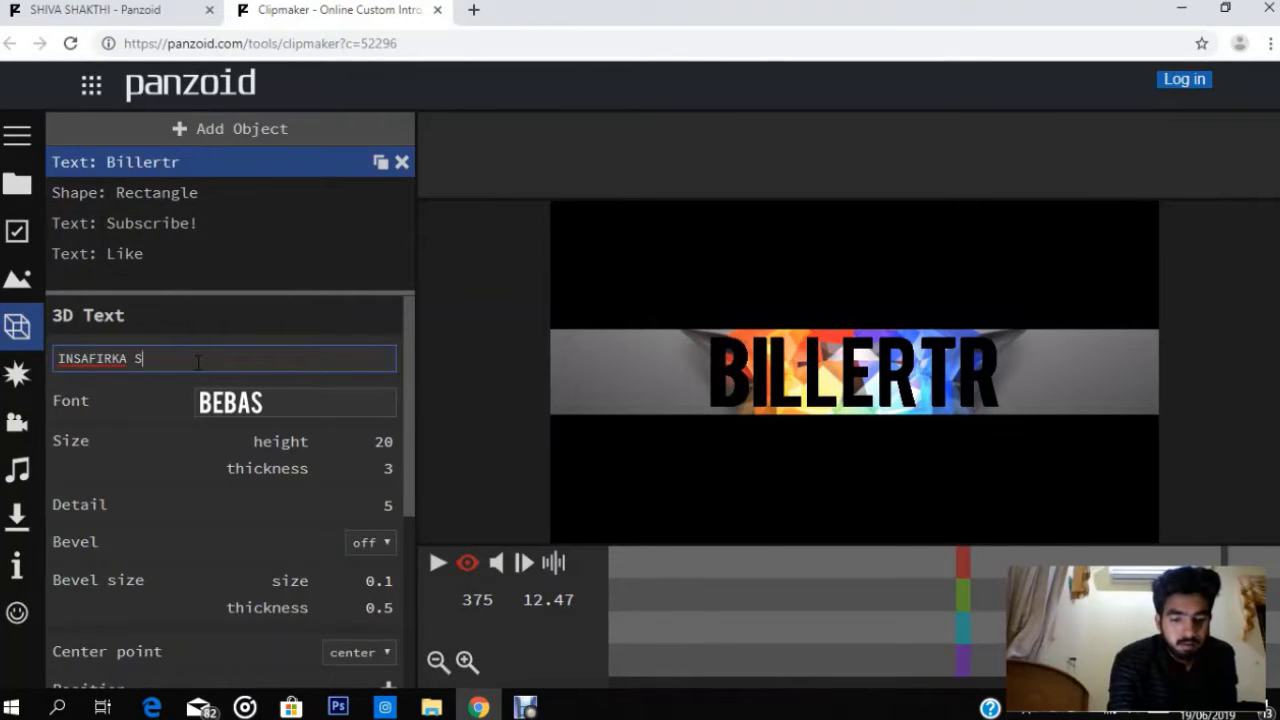
text(UDIO)
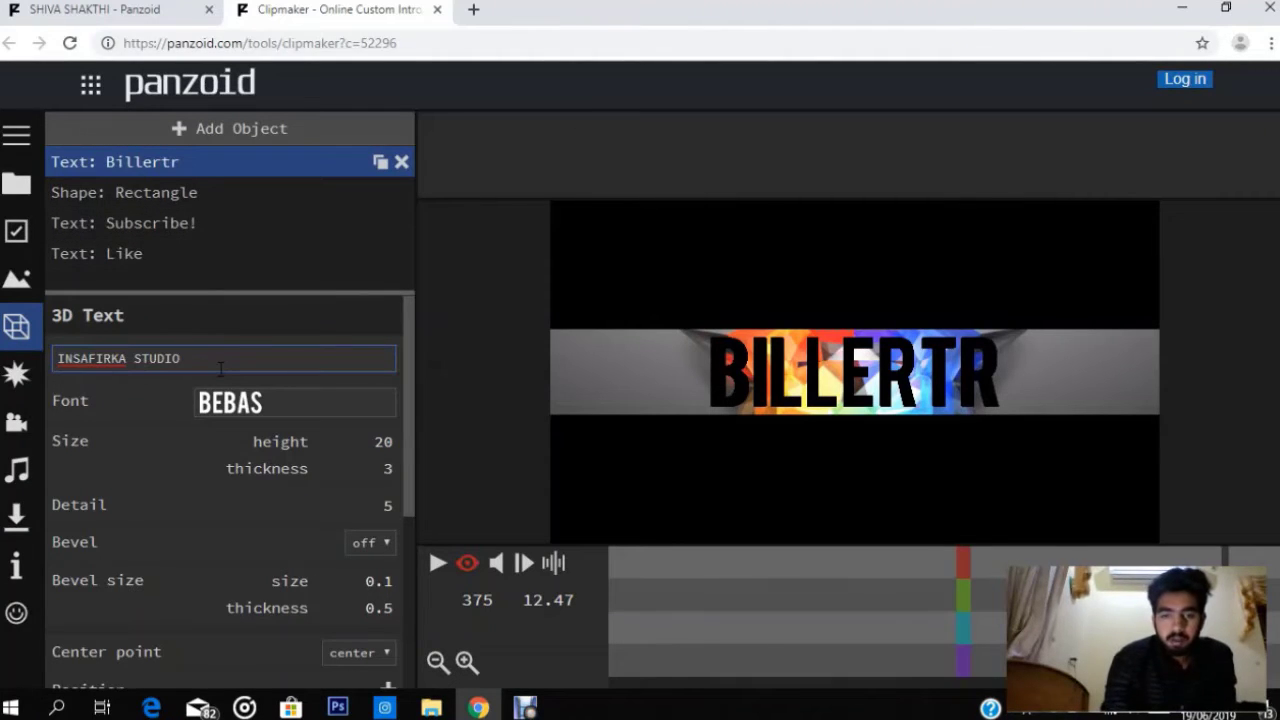
key(Return)
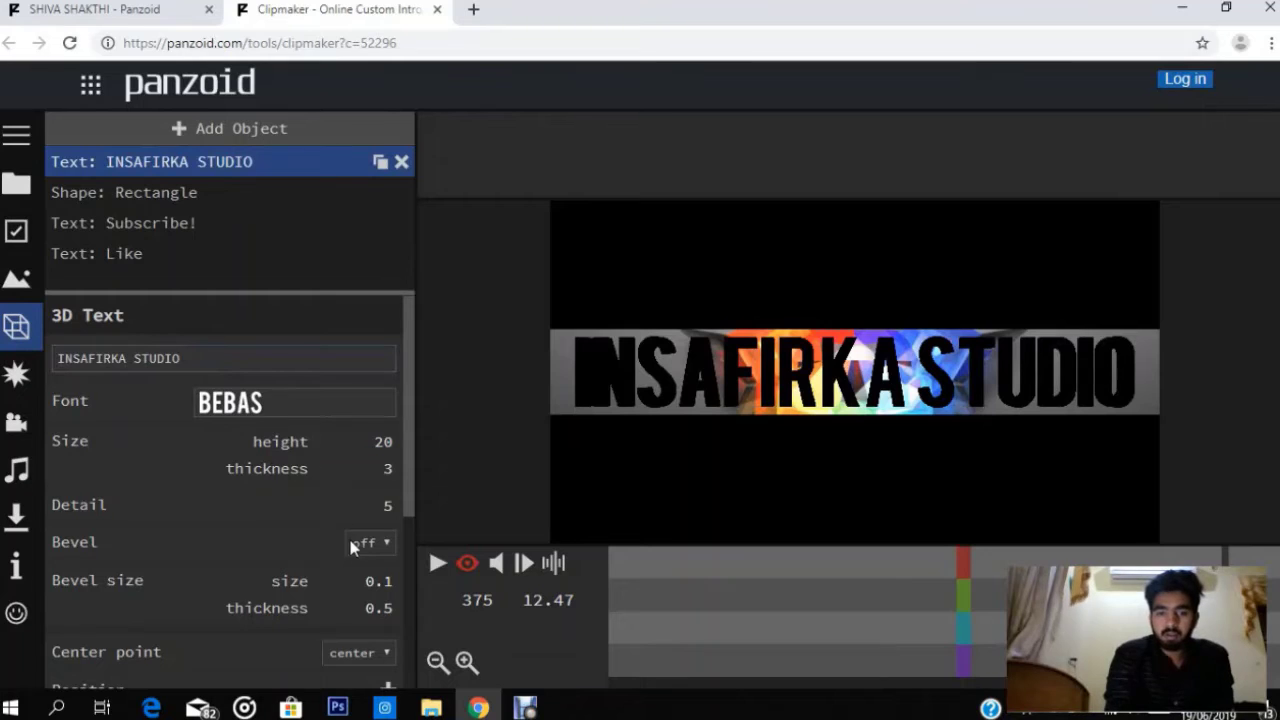
- Try a height of 13 for the INSAFIRKA STUDIO text
click(355, 443)
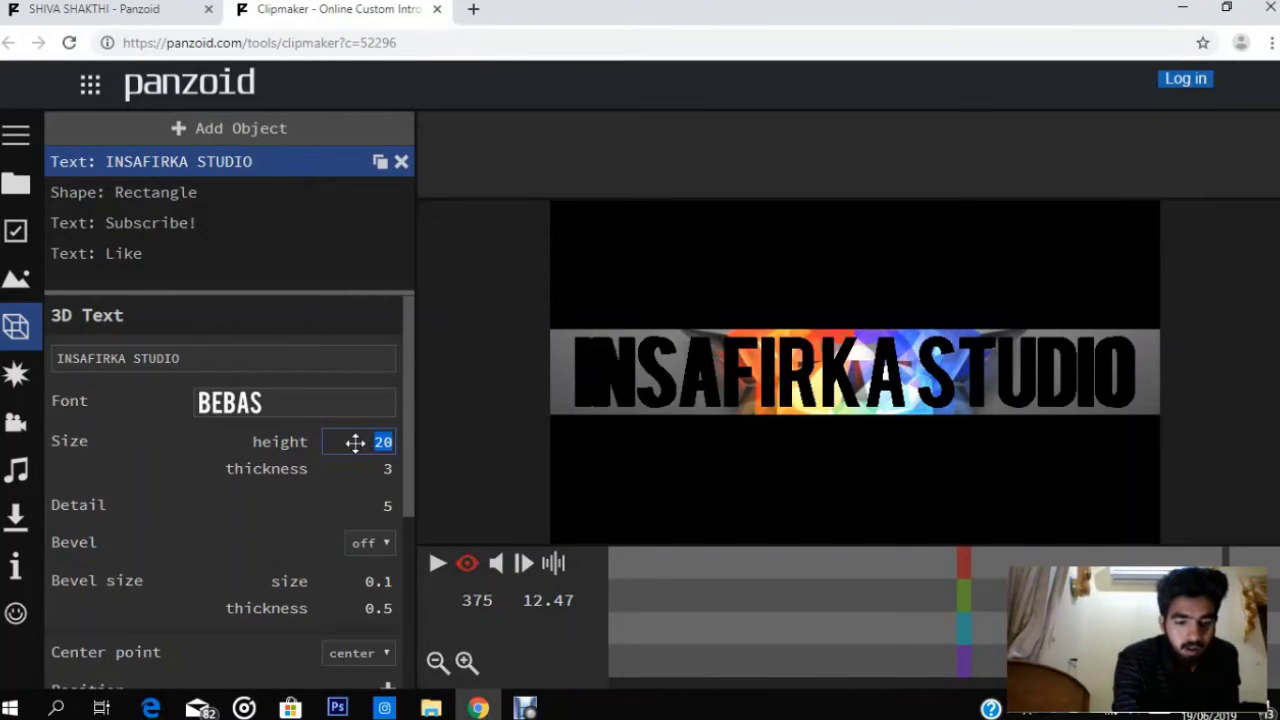
text(13)
key(Return)
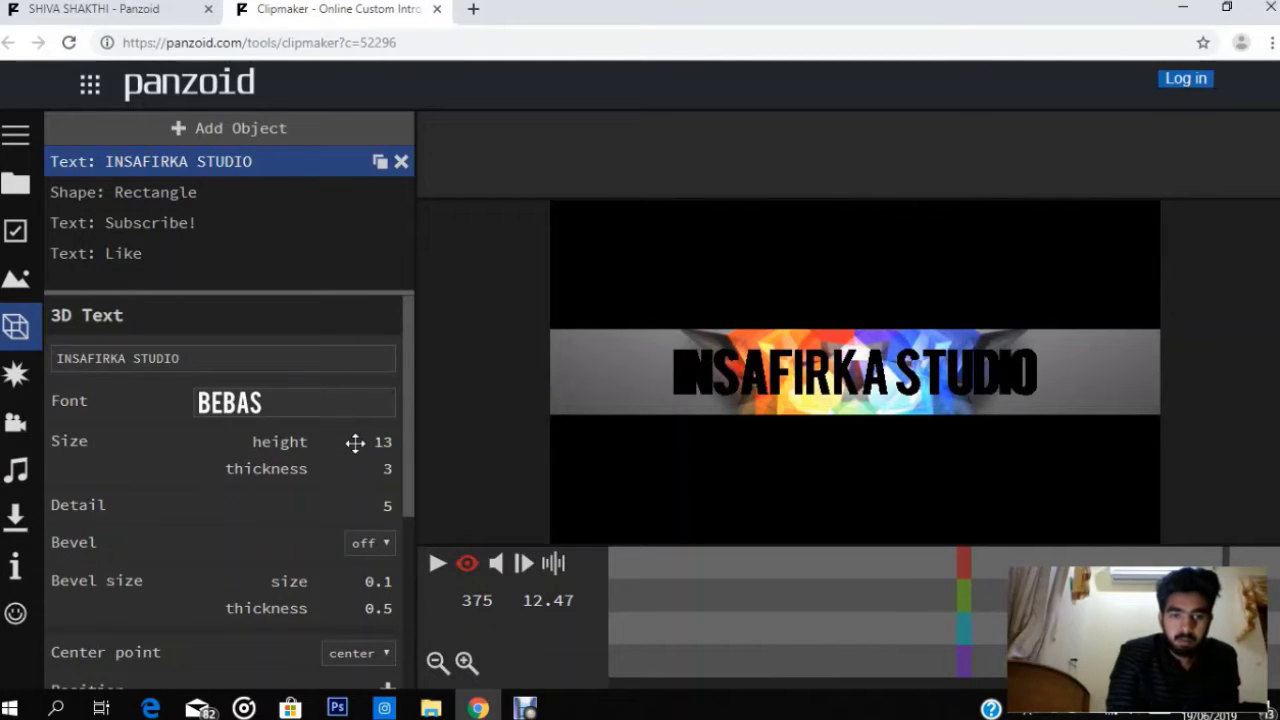
- Set the height of the INSAFIRKA STUDIO text to 8 and briefly play the intro to check it
click(367, 445)
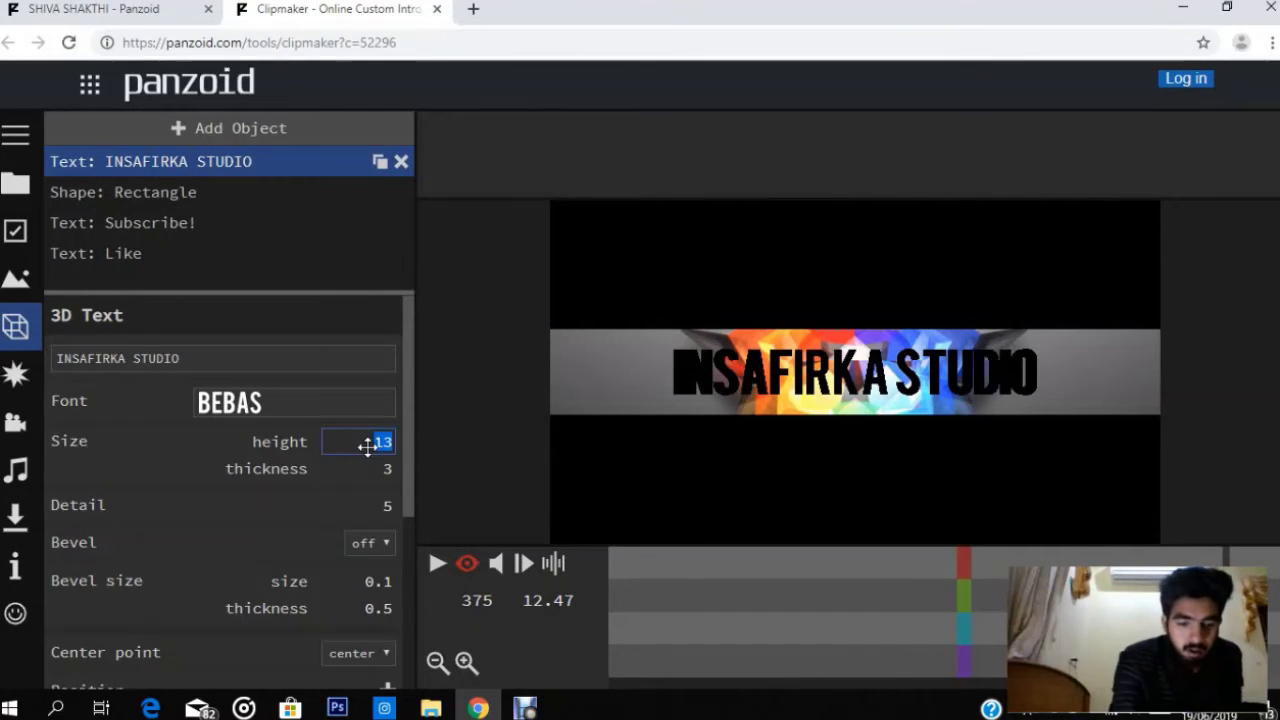
text(8)
key(Return)
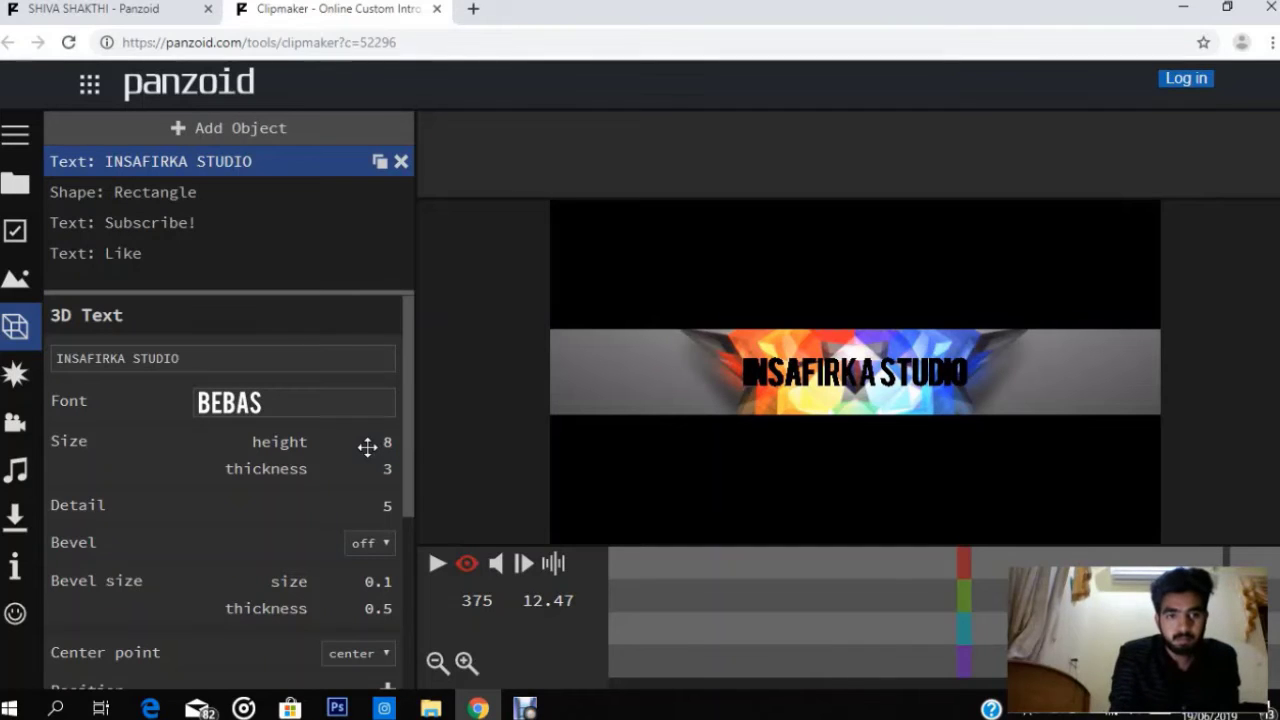
click(437, 566)
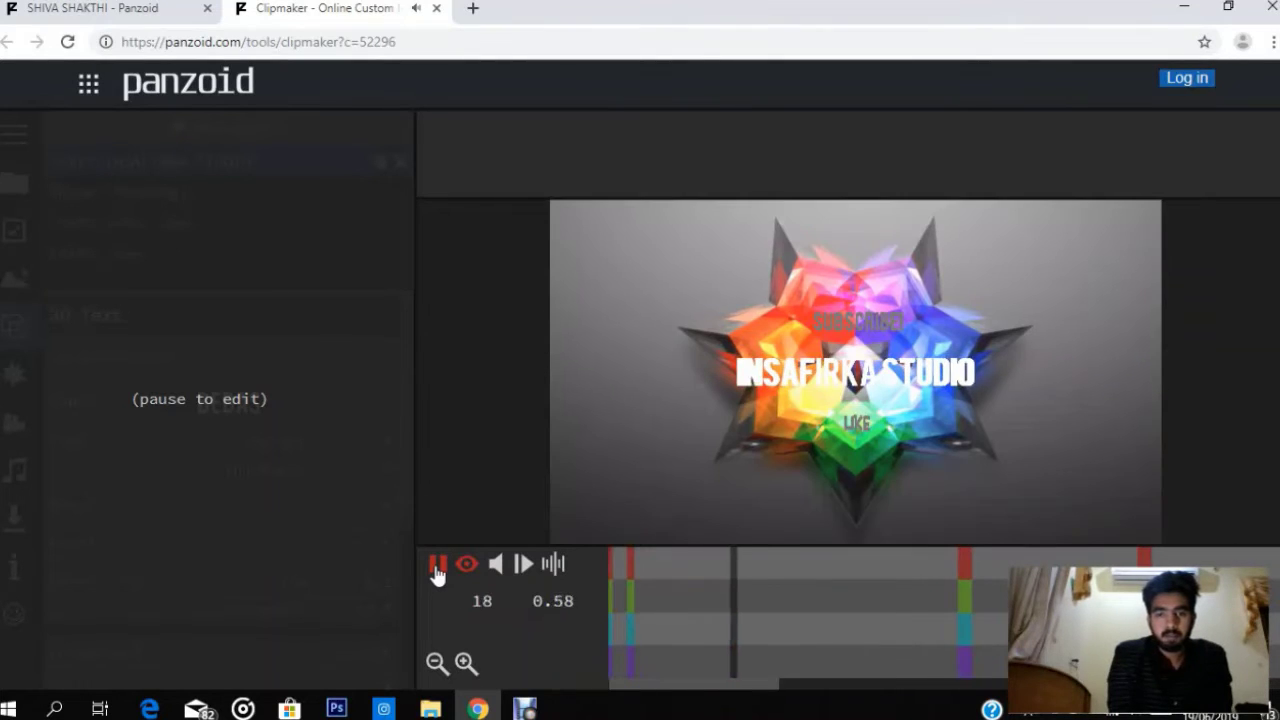
click(437, 566)
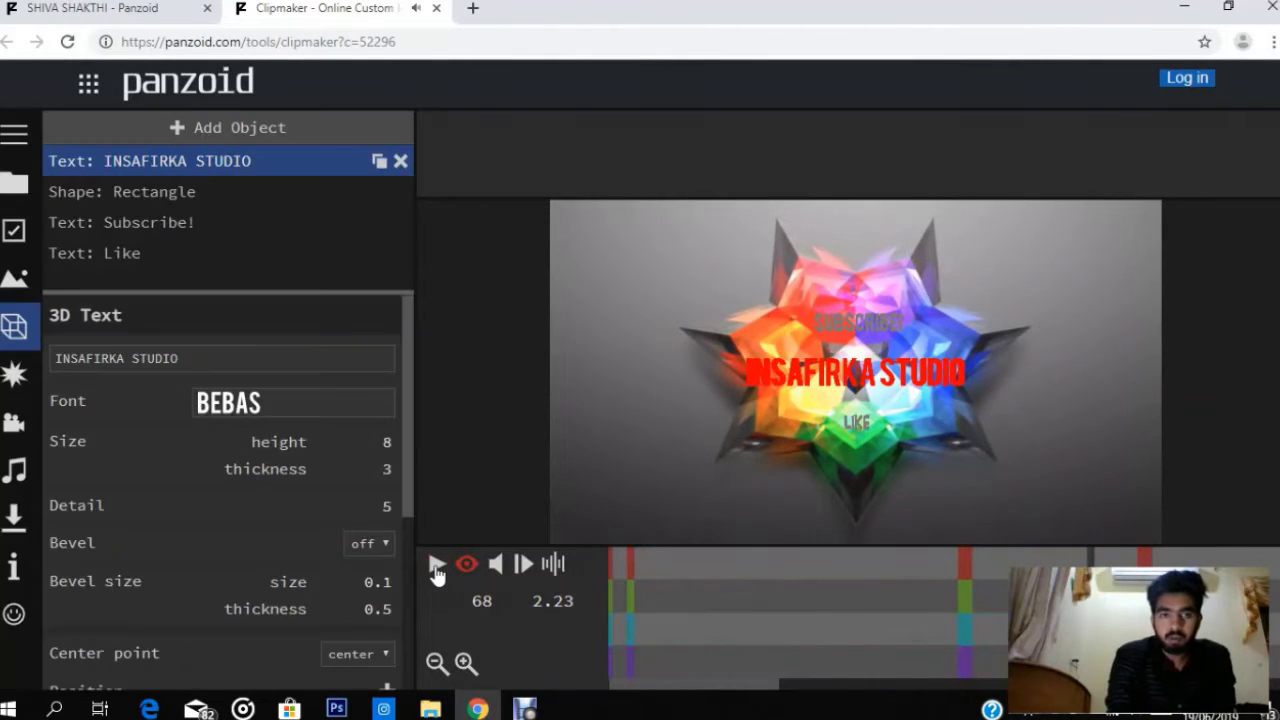
- Close the Clipmaker project without saving and return to the MOVIE search results
click(437, 8)
click(734, 151)
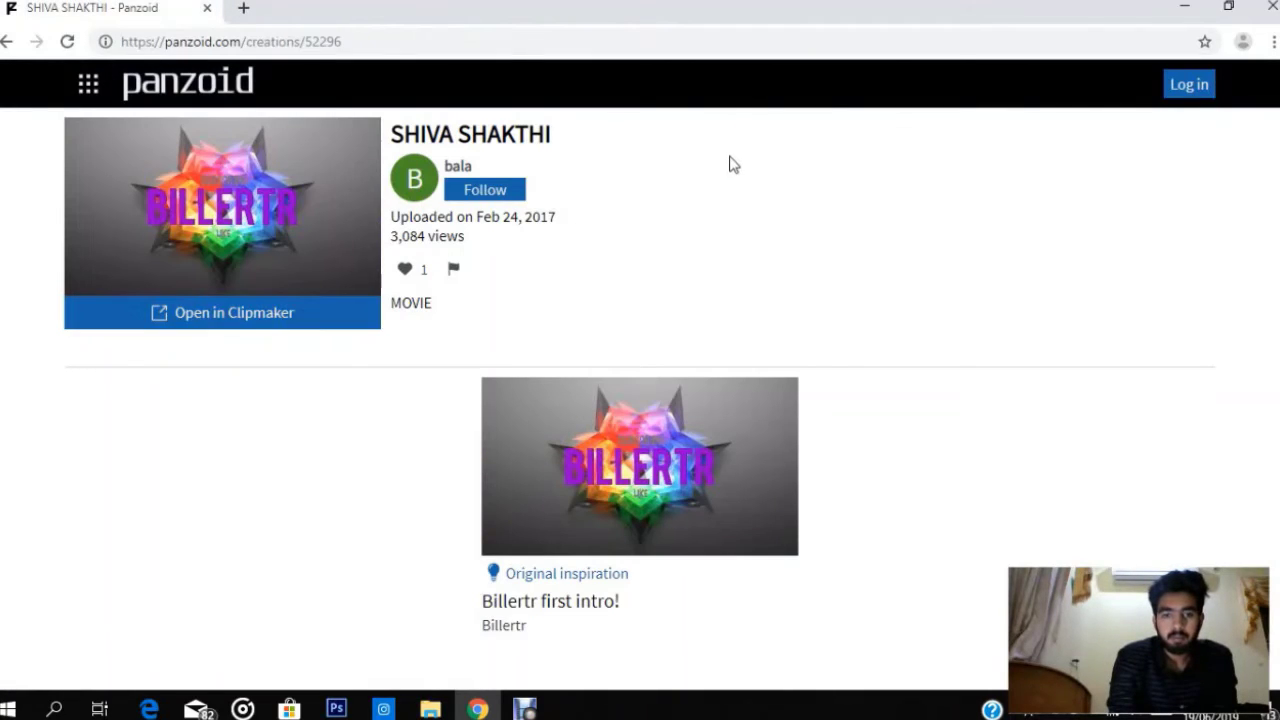
click(5, 44)
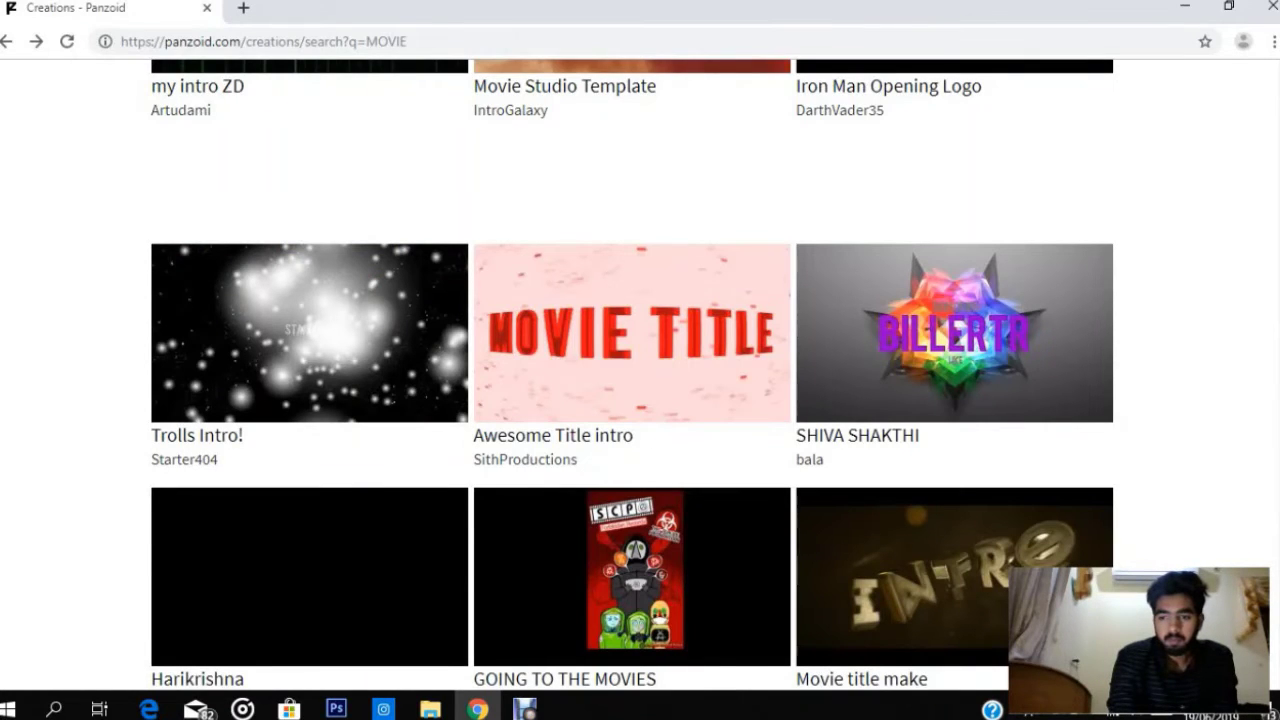
- Browse further through the MOVIE search results for another movie-style intro template
scroll(1275, 666, down, 1)
scroll(1275, 666, down, 1)
scroll(640, 380, down, 4)
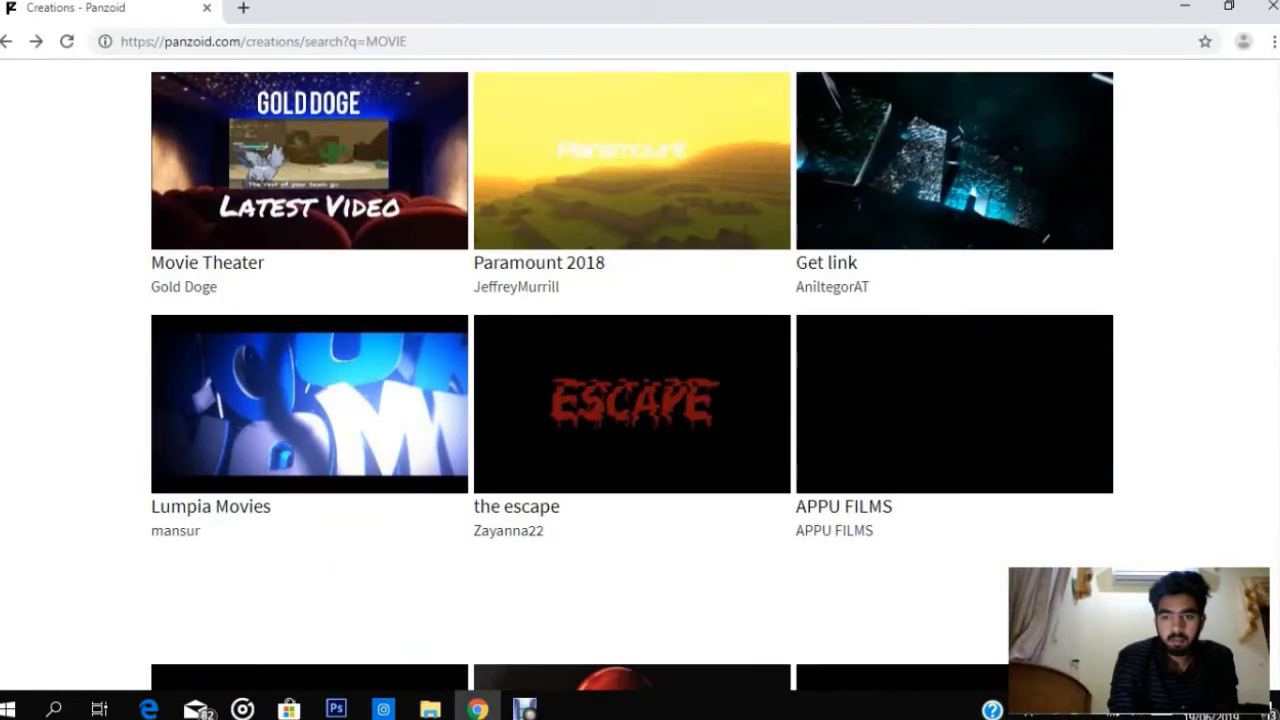
scroll(640, 380, down, 10)
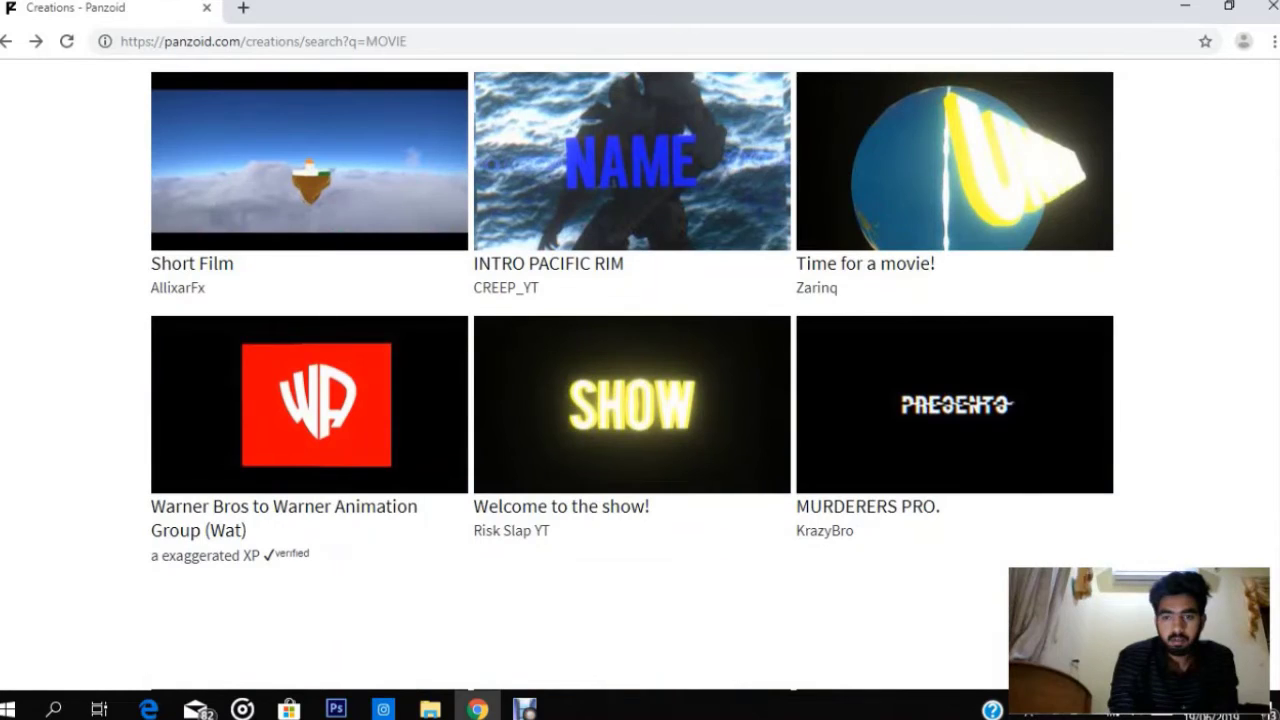
scroll(640, 380, down, 5)
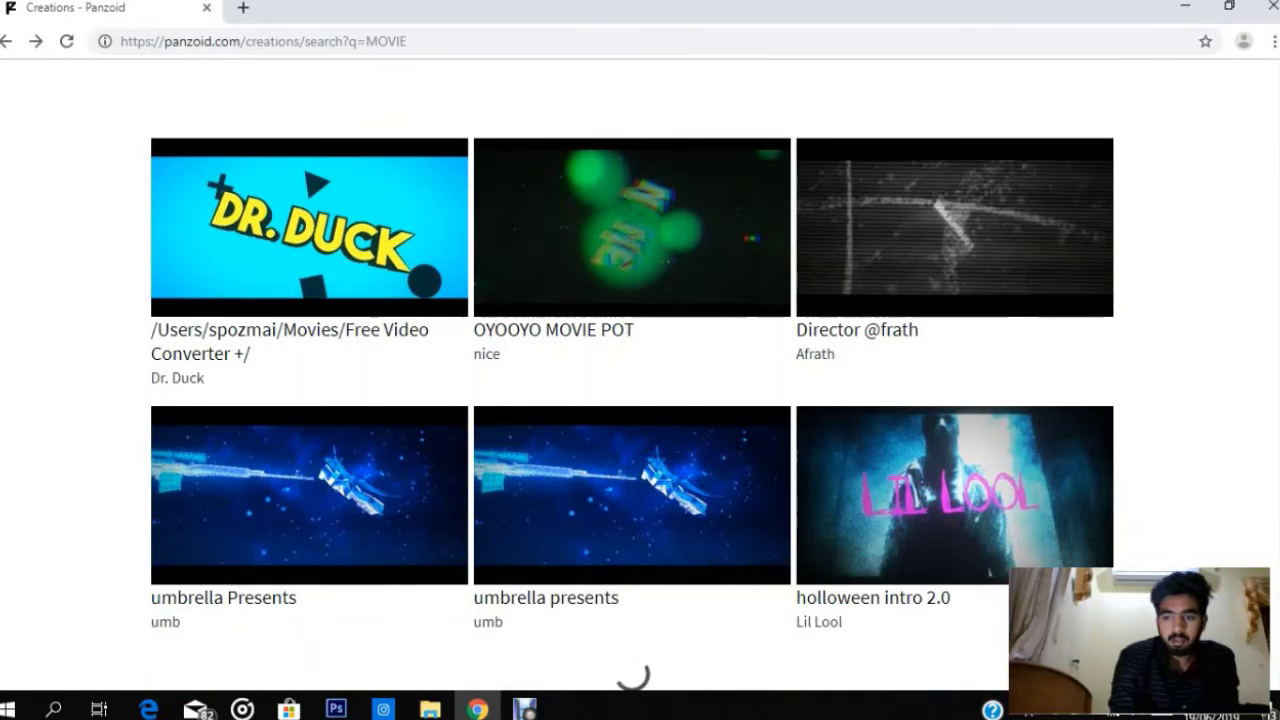
scroll(640, 380, down, 2)
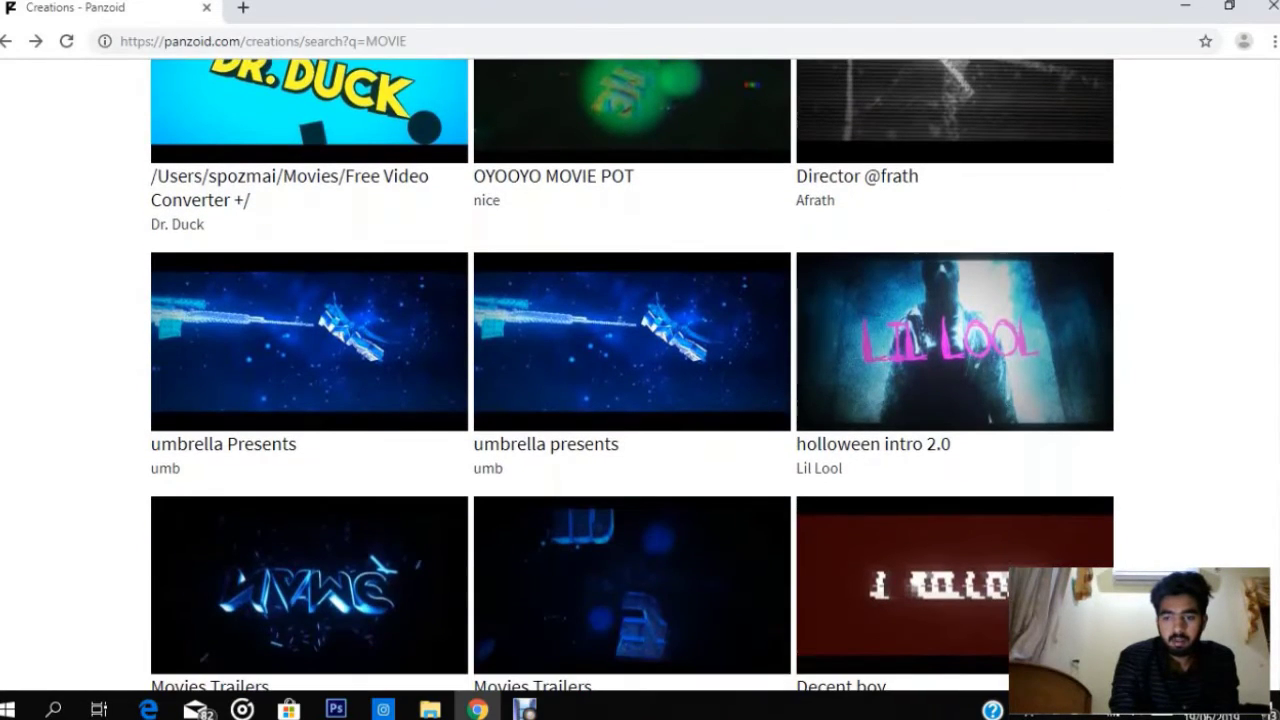
scroll(640, 380, down, 4)
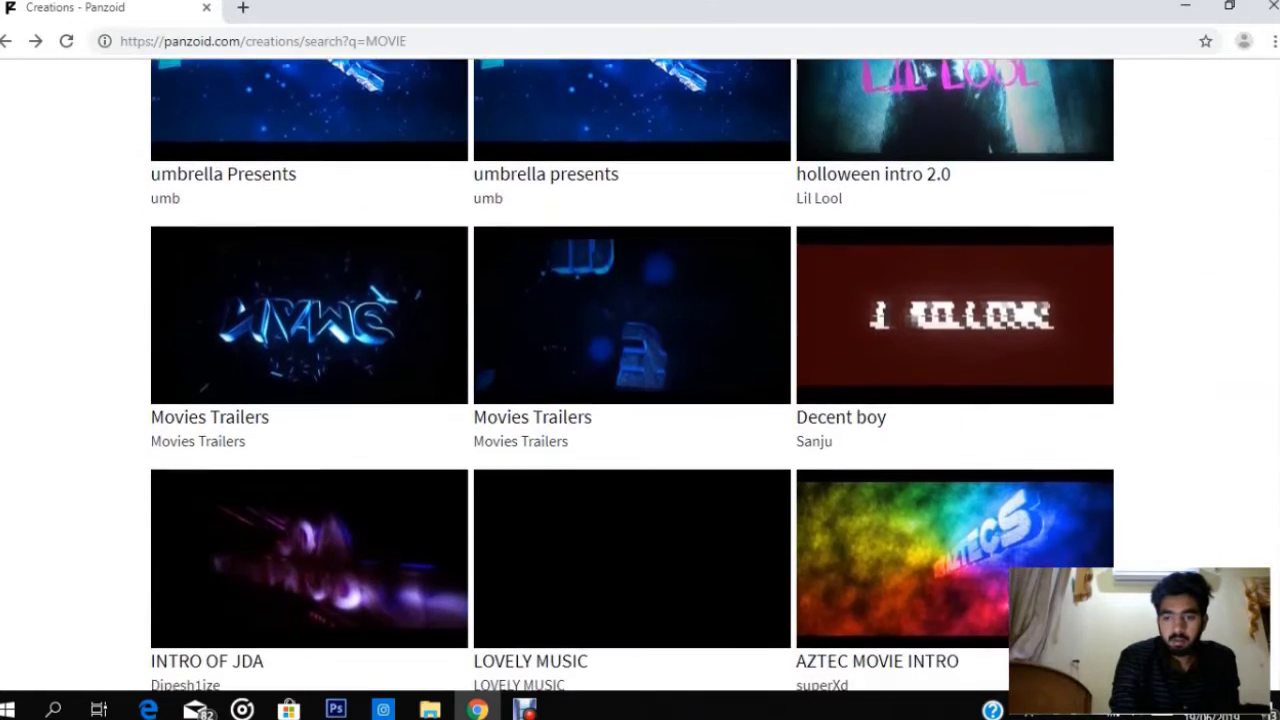
scroll(640, 380, down, 5)
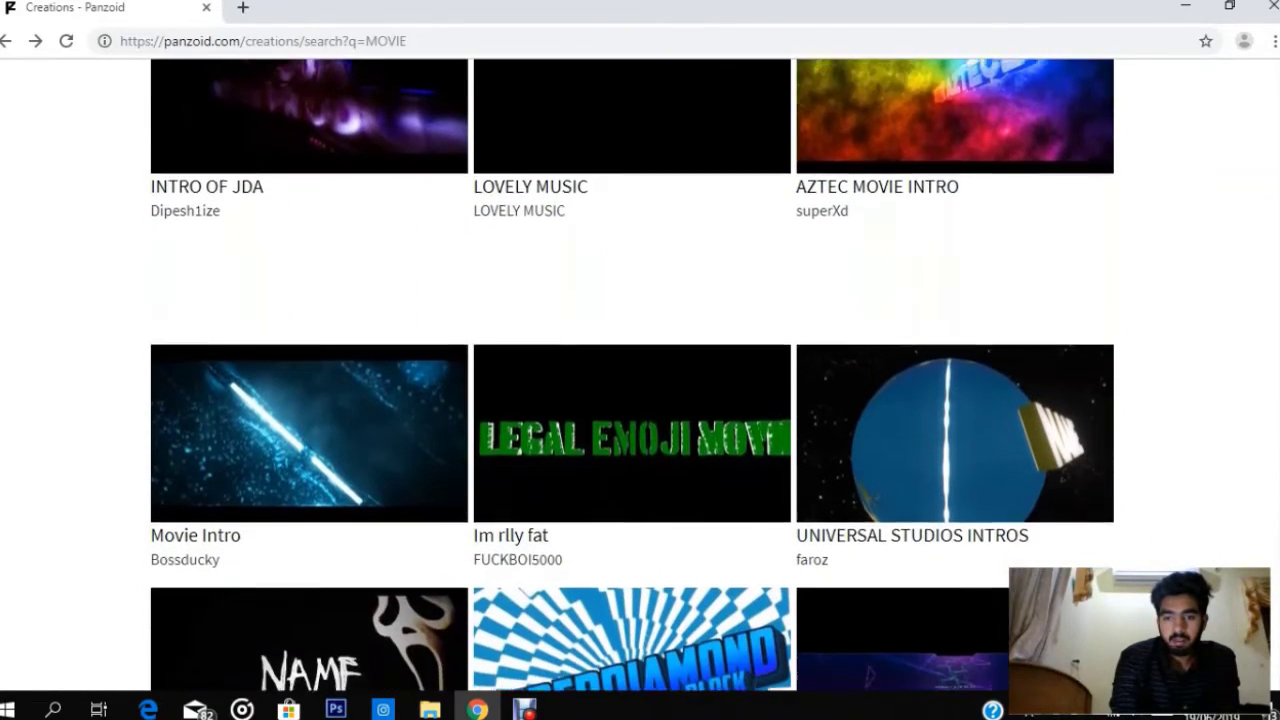
scroll(640, 380, down, 1)
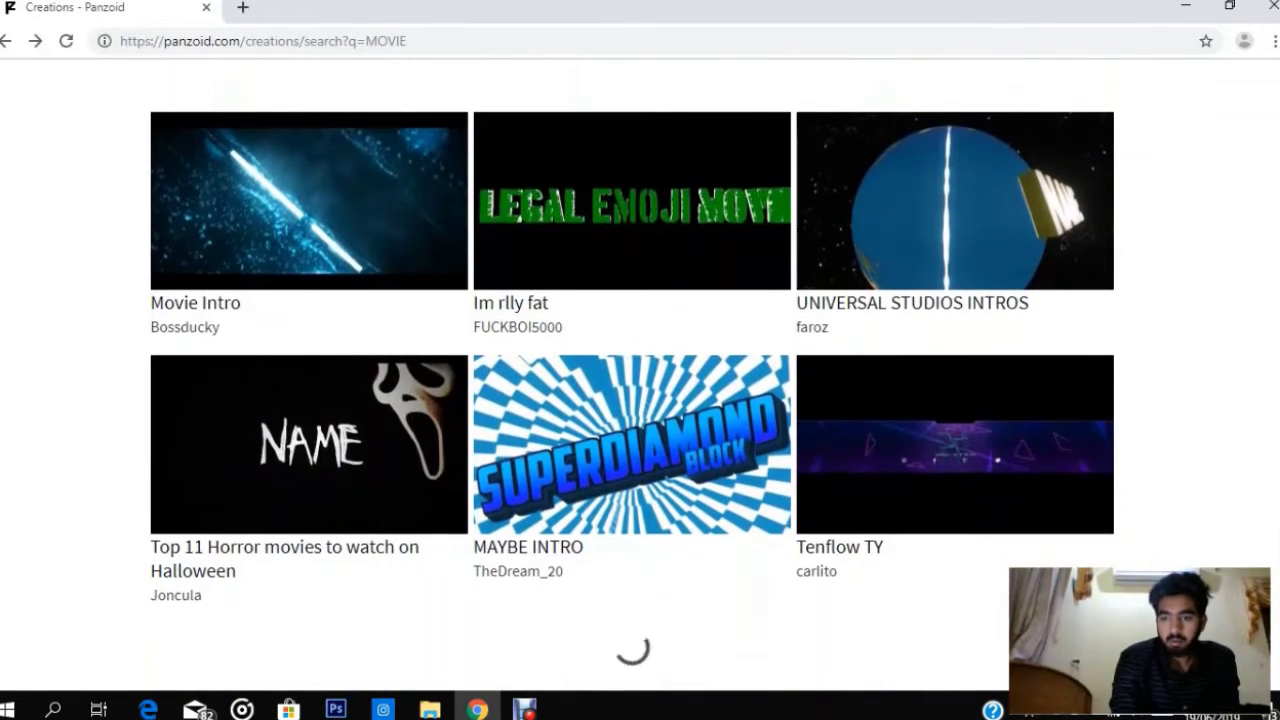
scroll(640, 380, down, 4)
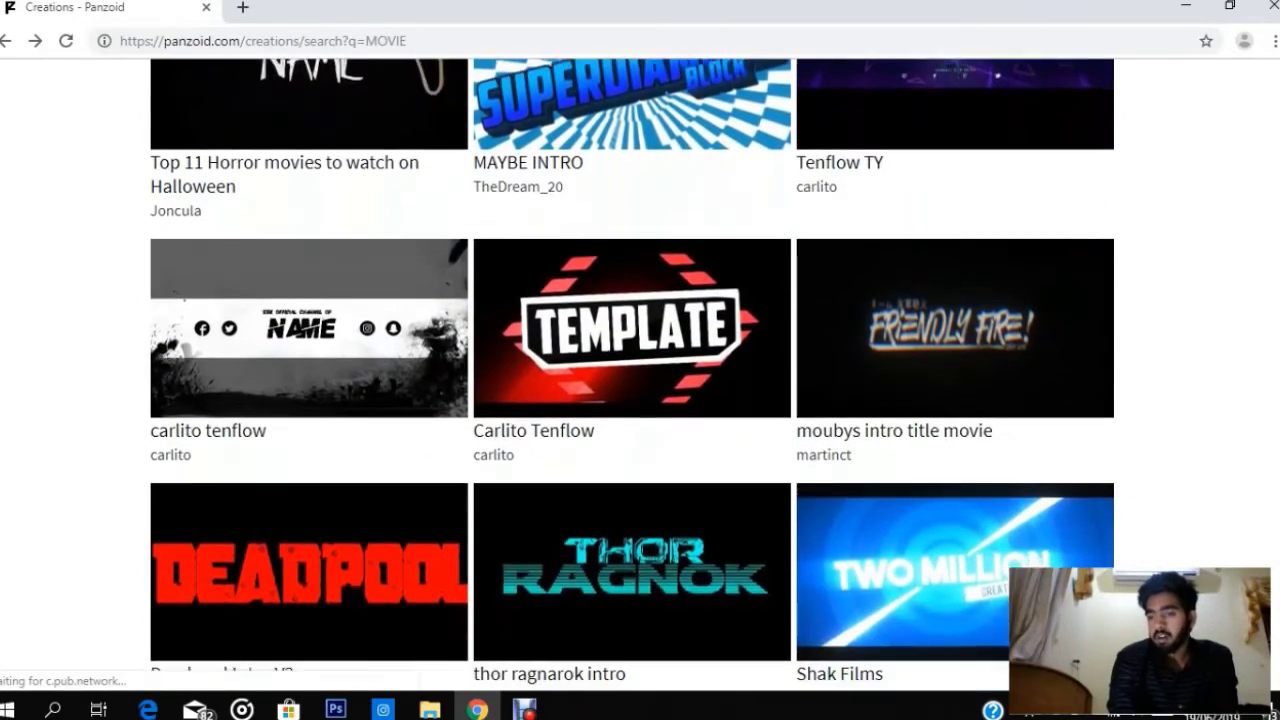
scroll(640, 380, down, 4)
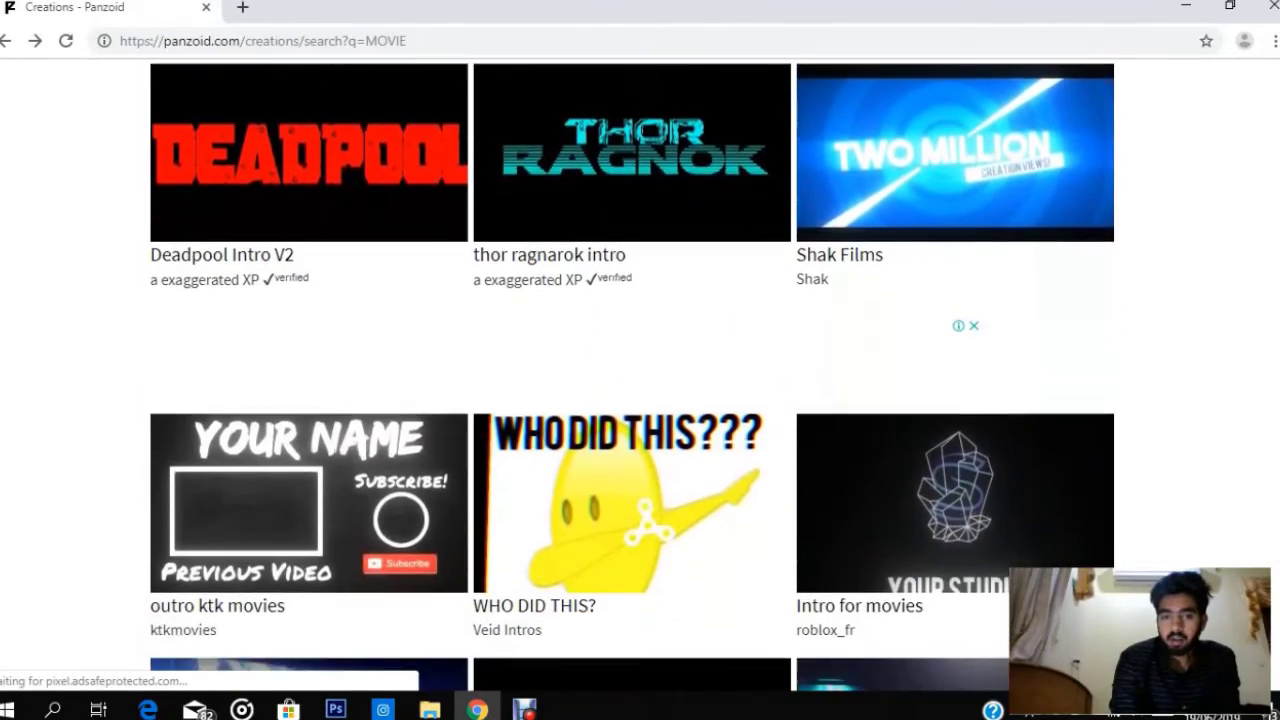
scroll(640, 380, down, 4)
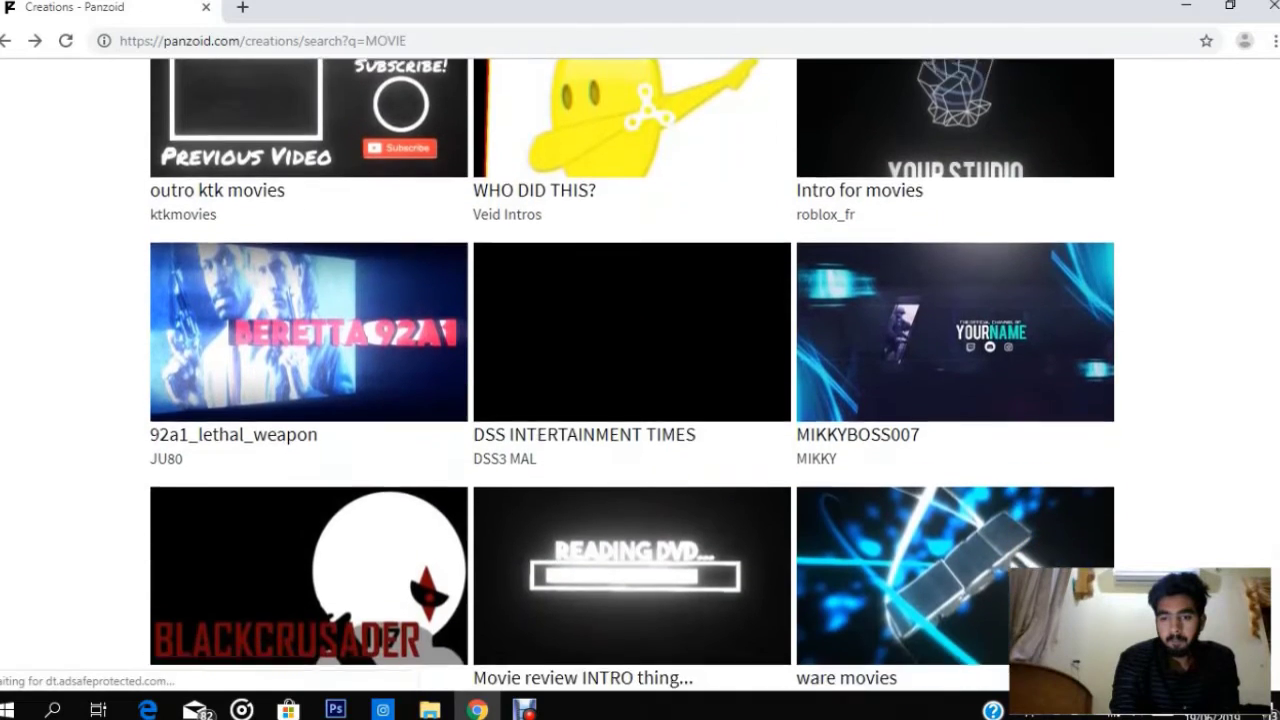
scroll(640, 380, down, 6)
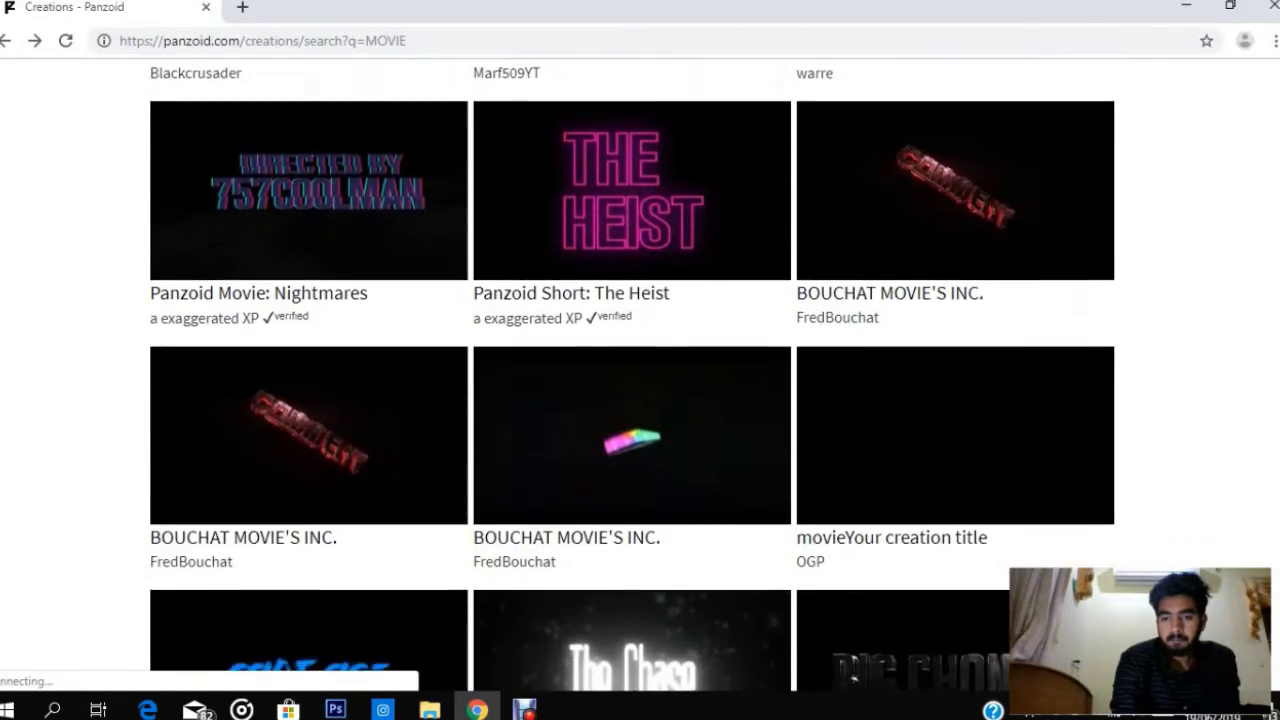
scroll(855, 678, down, 2)
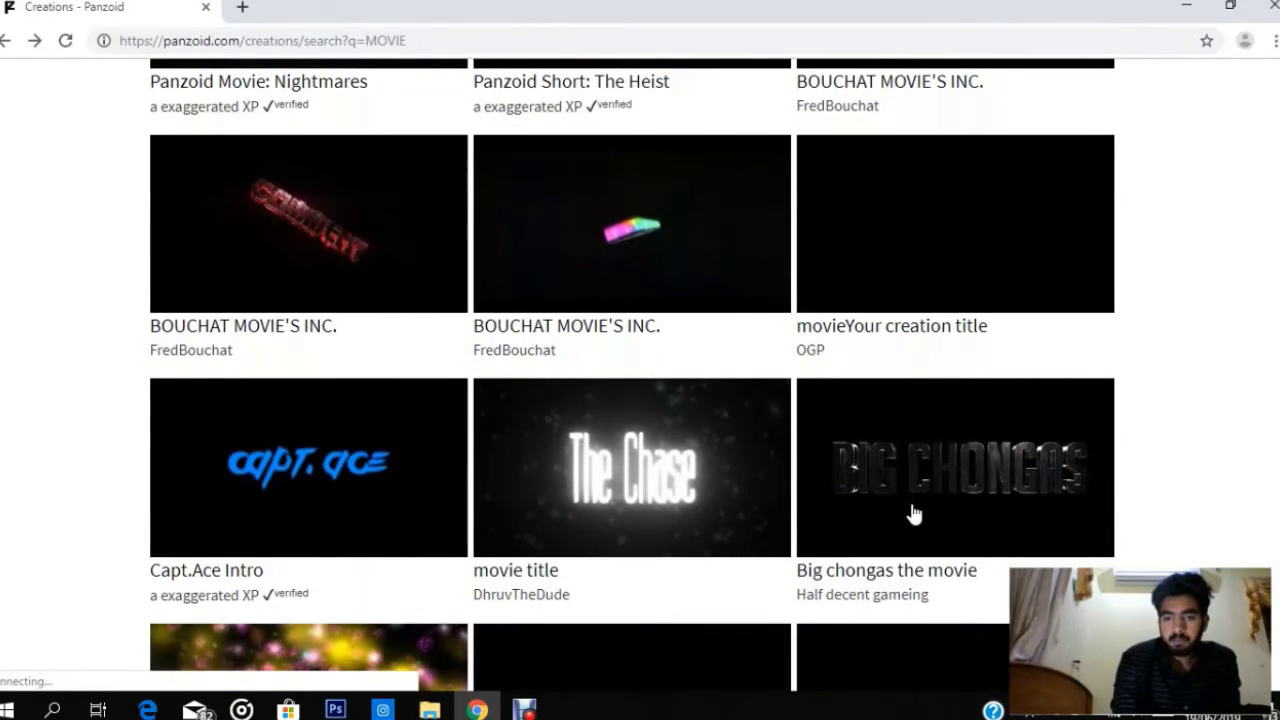
- Open the "Big chongas the movie" template in Clipmaker and turn on its render preview
click(913, 514)
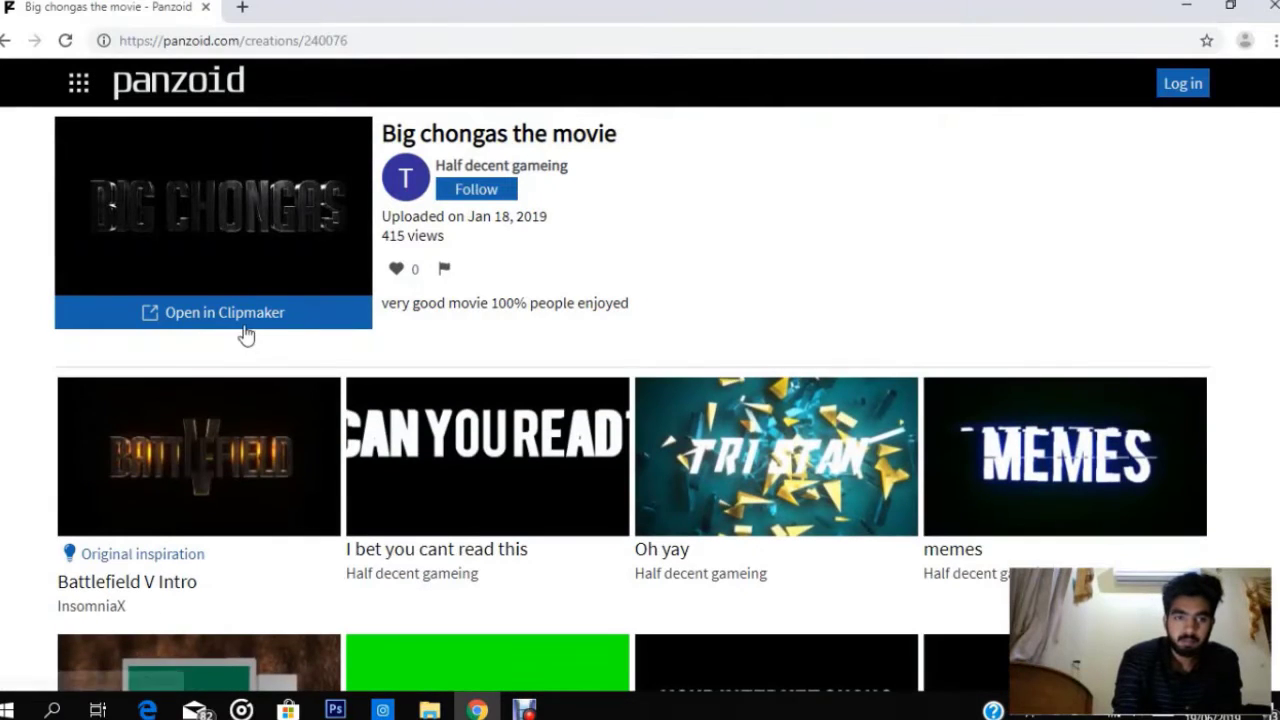
click(242, 322)
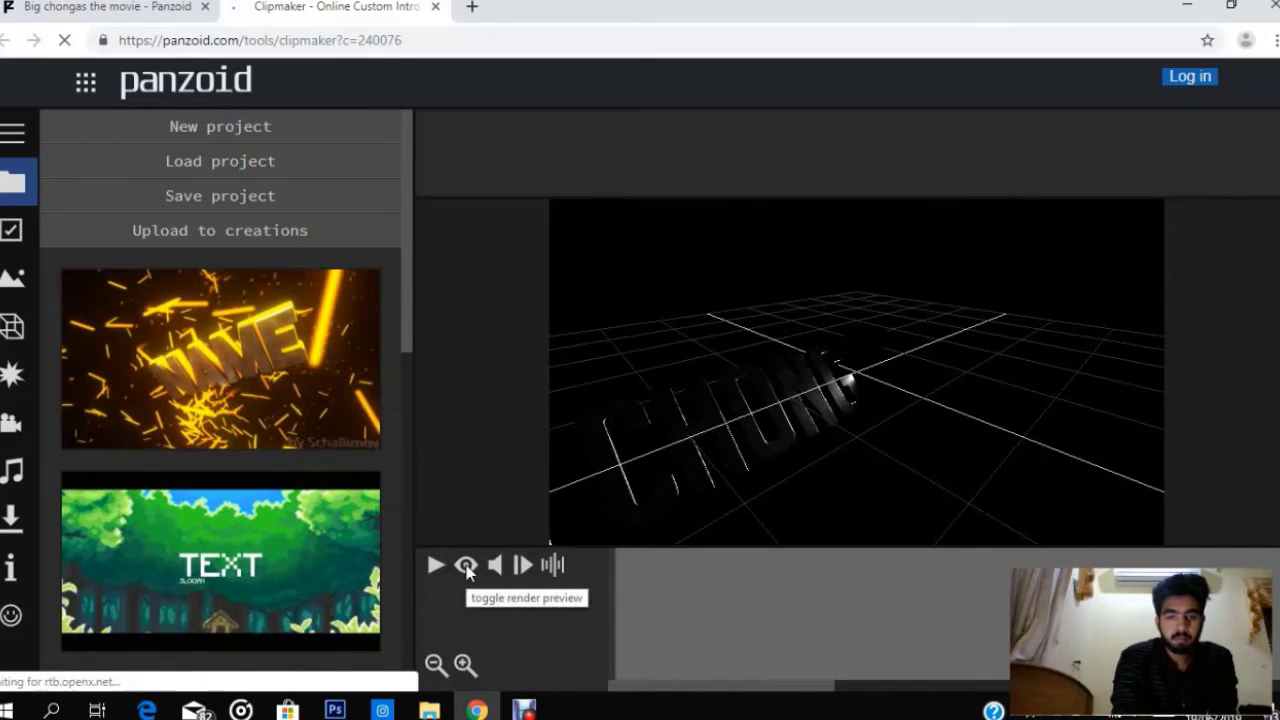
click(466, 566)
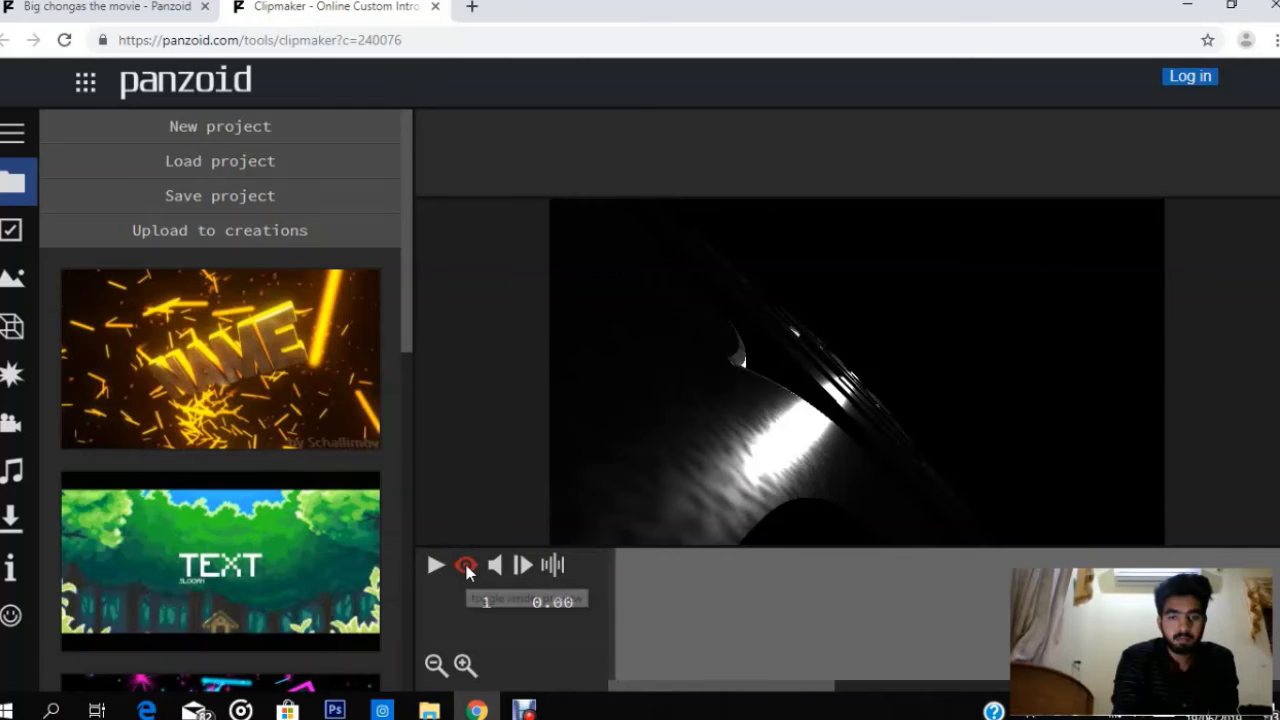
click(466, 566)
click(466, 566)
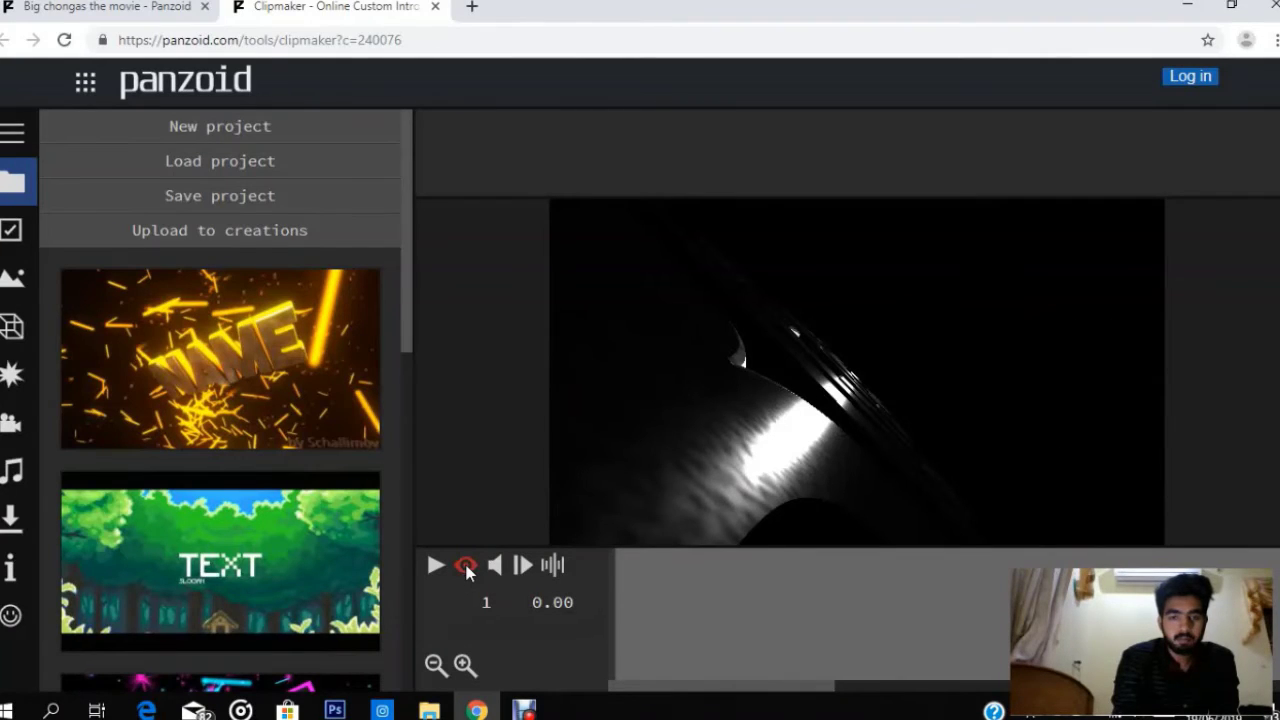
- Replace the wording of the "Big chongas" 3D text object with "INSAFIRKA"
click(12, 338)
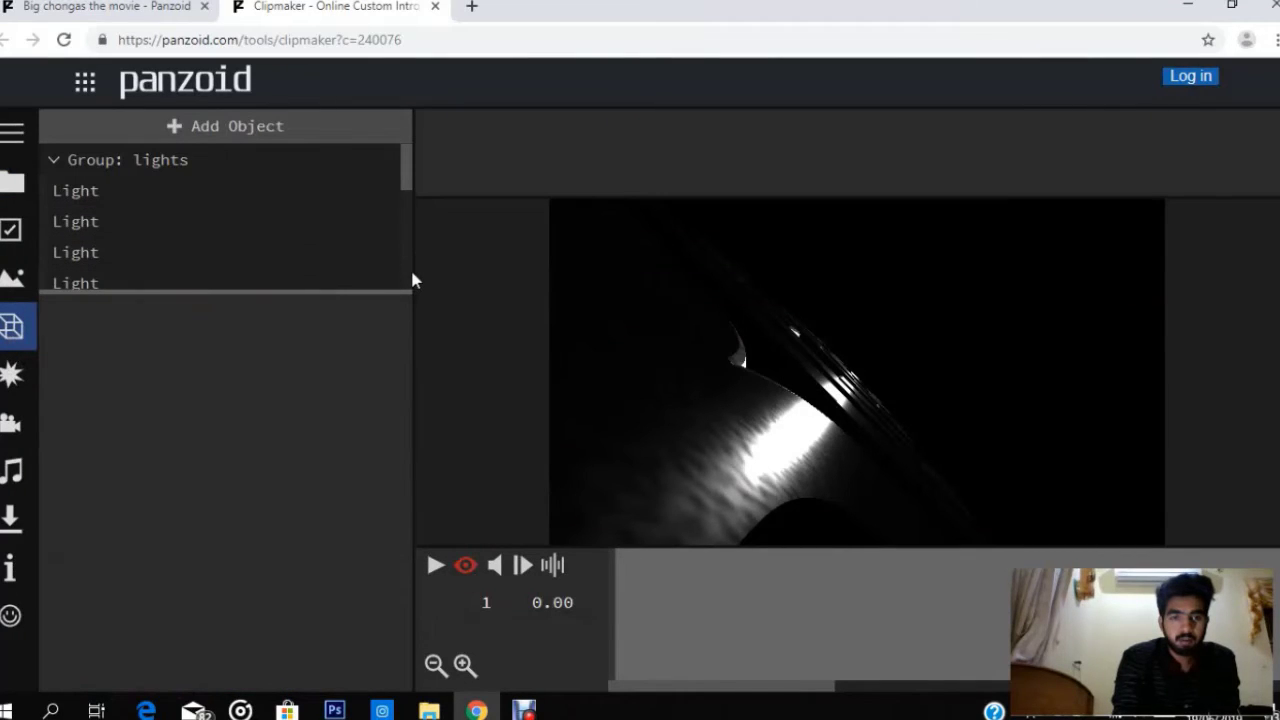
scroll(409, 264, down, 2)
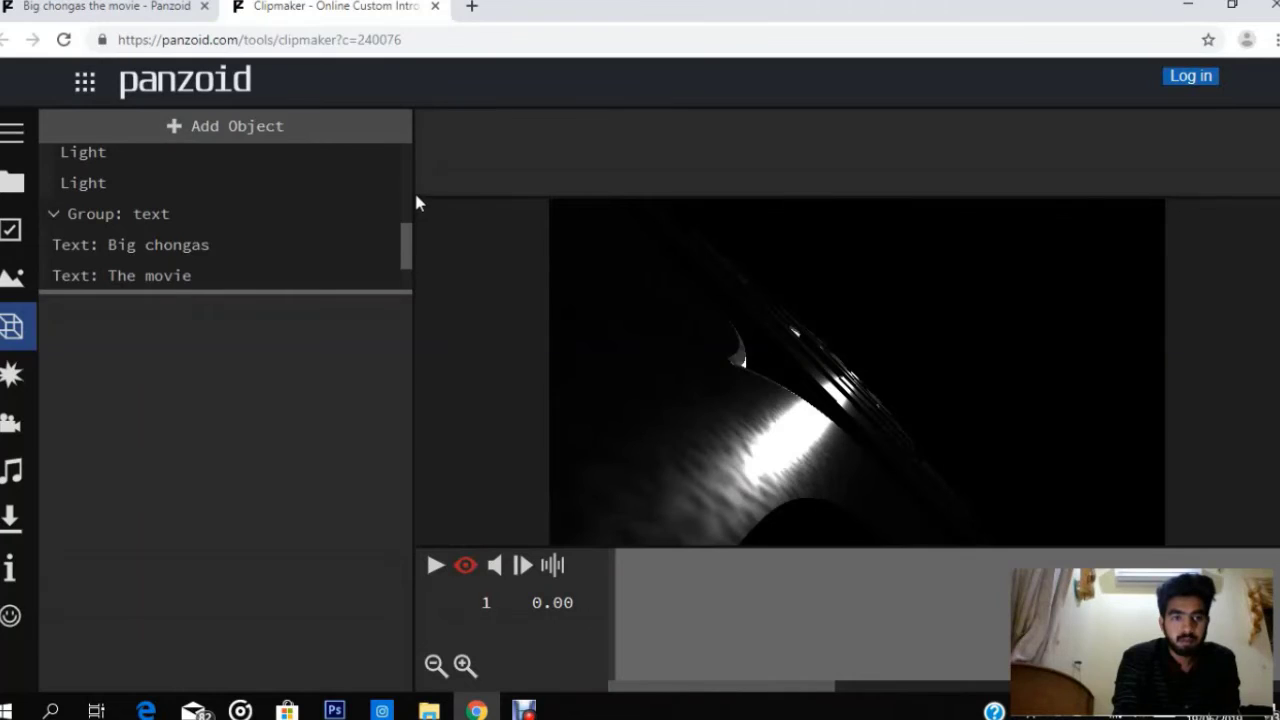
click(331, 246)
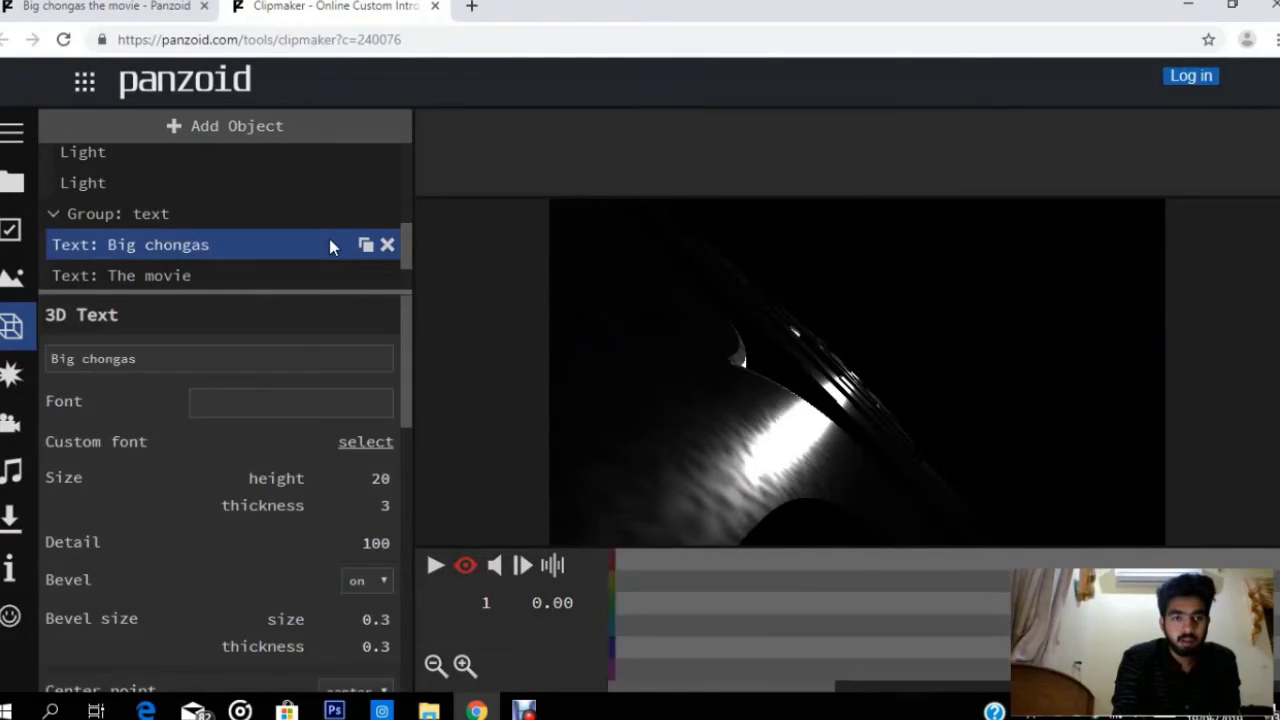
click(283, 358)
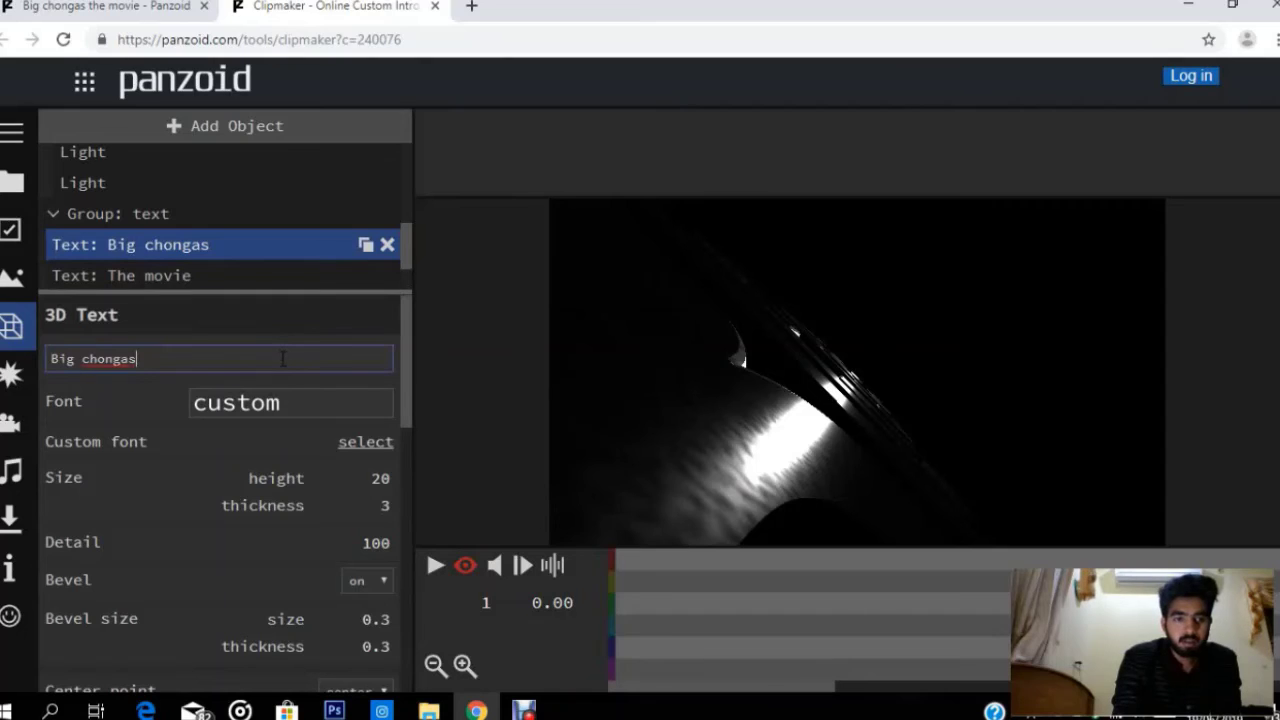
key(BackSpace)
key(BackSpace)
key(BackSpace)
key(BackSpace)
key(BackSpace)
key(BackSpace)
key(BackSpace)
key(BackSpace)
key(BackSpace)
key(BackSpace)
key(BackSpace)
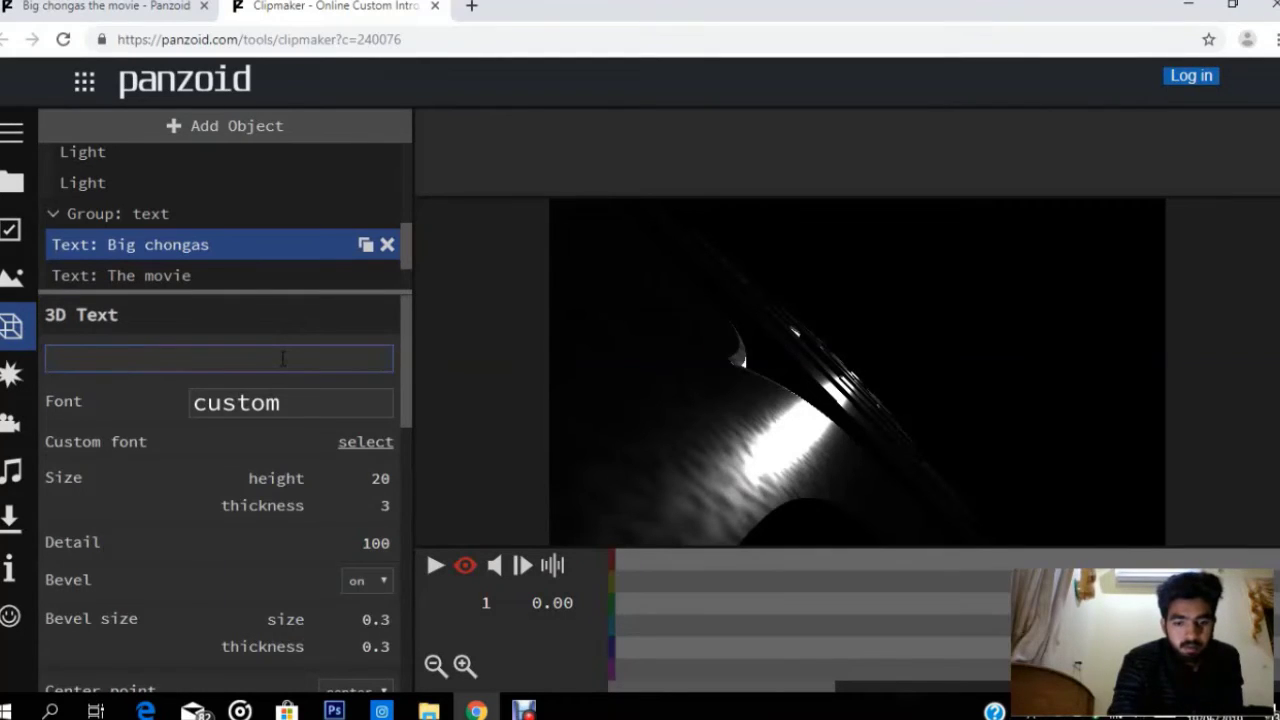
text(INSA)
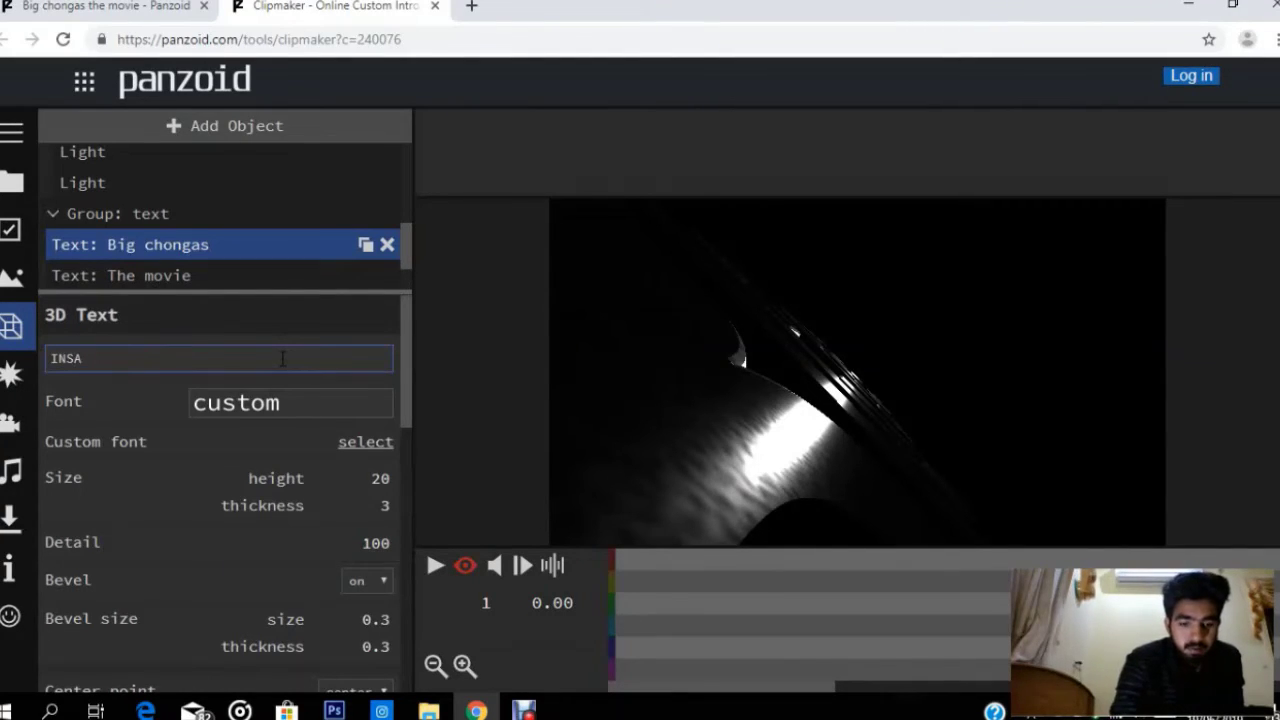
text(FIRKA)
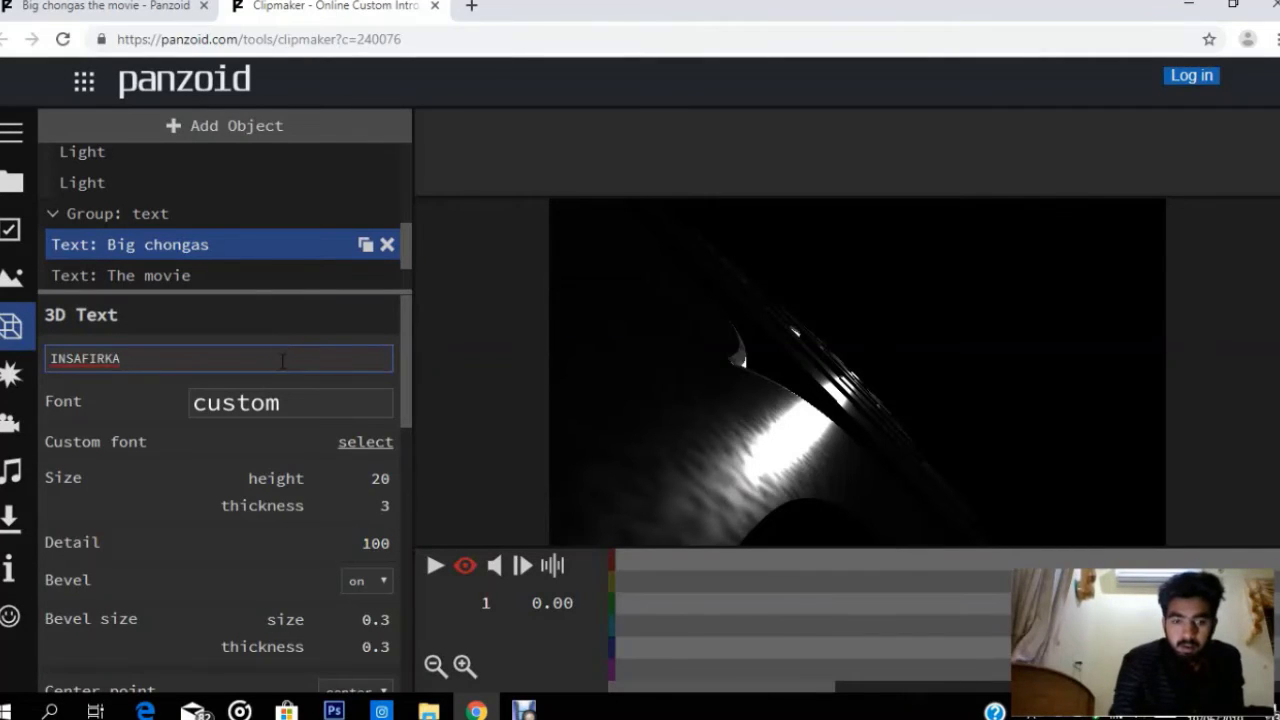
key(Return)
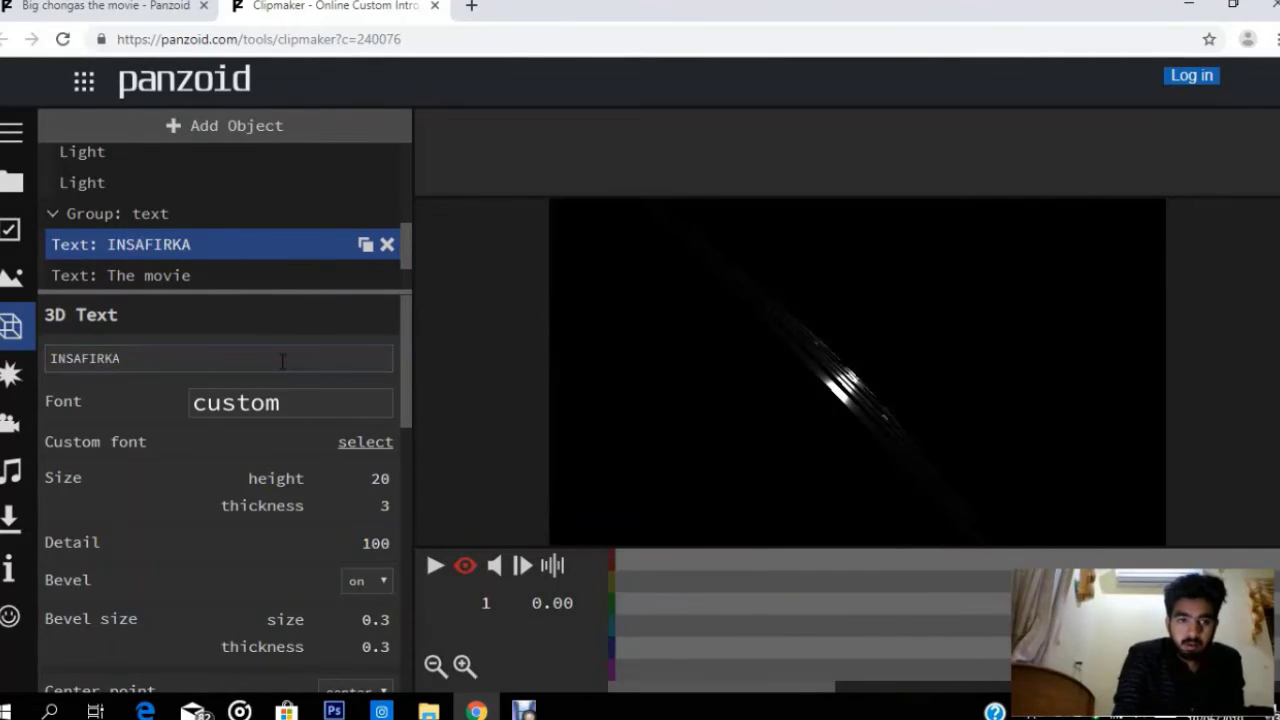
- Replace the wording of the "The movie" 3D text object with "STUDIO" and briefly play the intro to check it
click(233, 284)
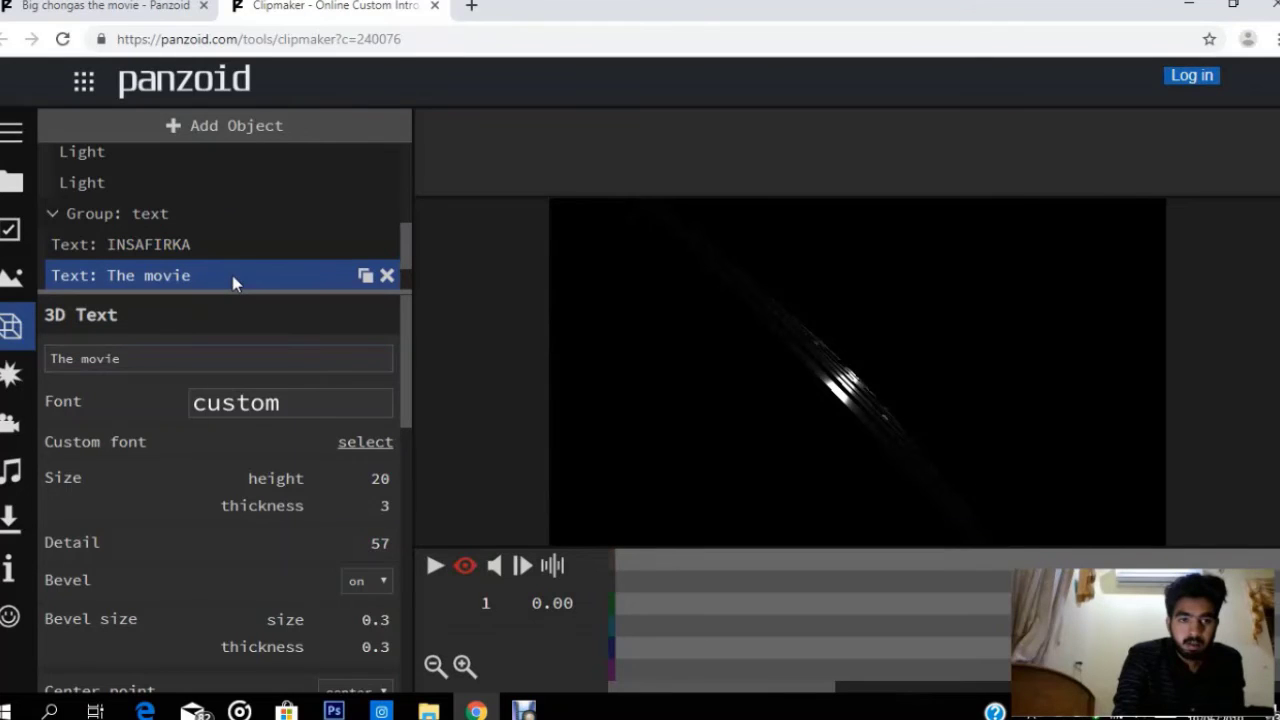
click(216, 366)
key(BackSpace)
key(BackSpace)
key(BackSpace)
key(BackSpace)
key(BackSpace)
key(BackSpace)
key(BackSpace)
key(BackSpace)
key(BackSpace)
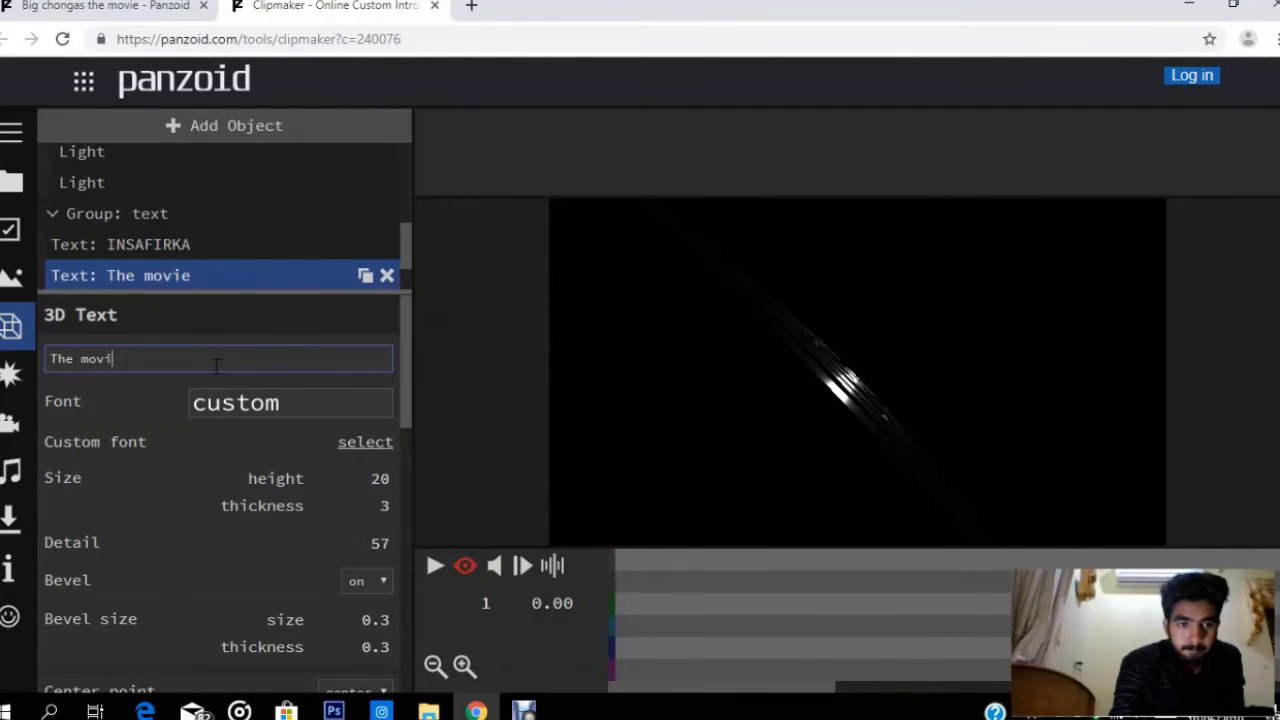
text(STUDIO)
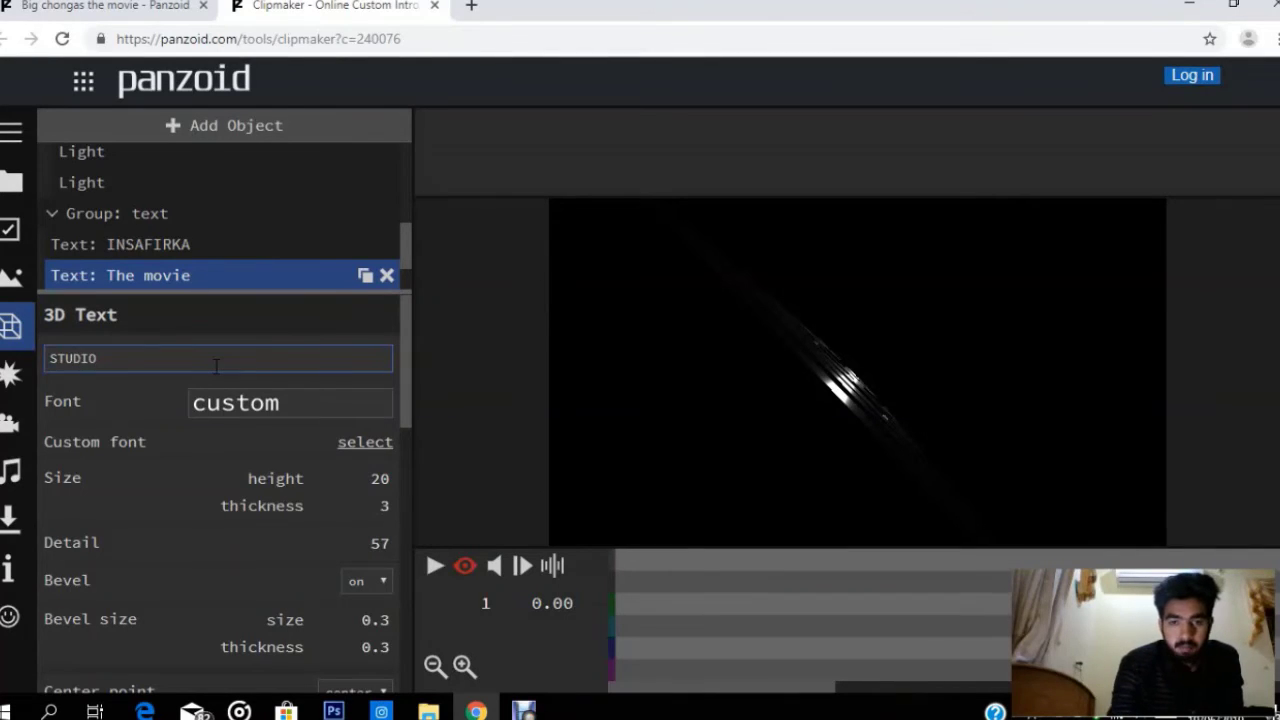
key(Return)
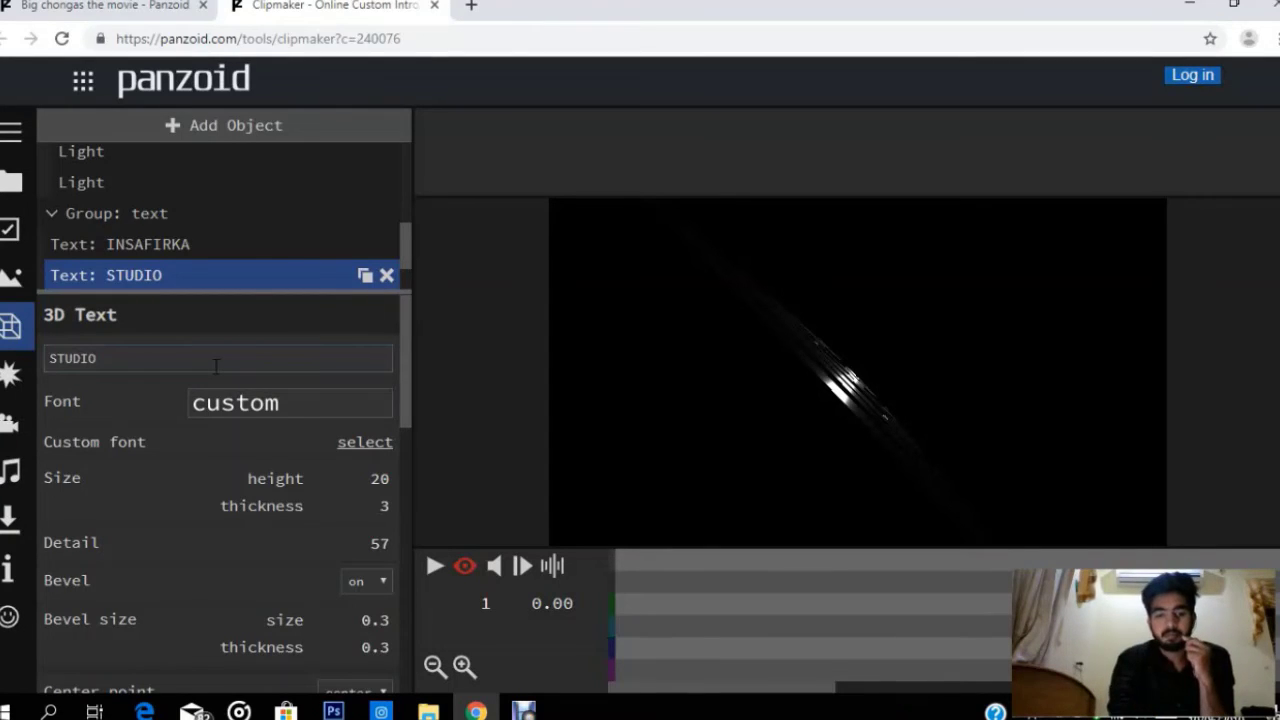
click(435, 567)
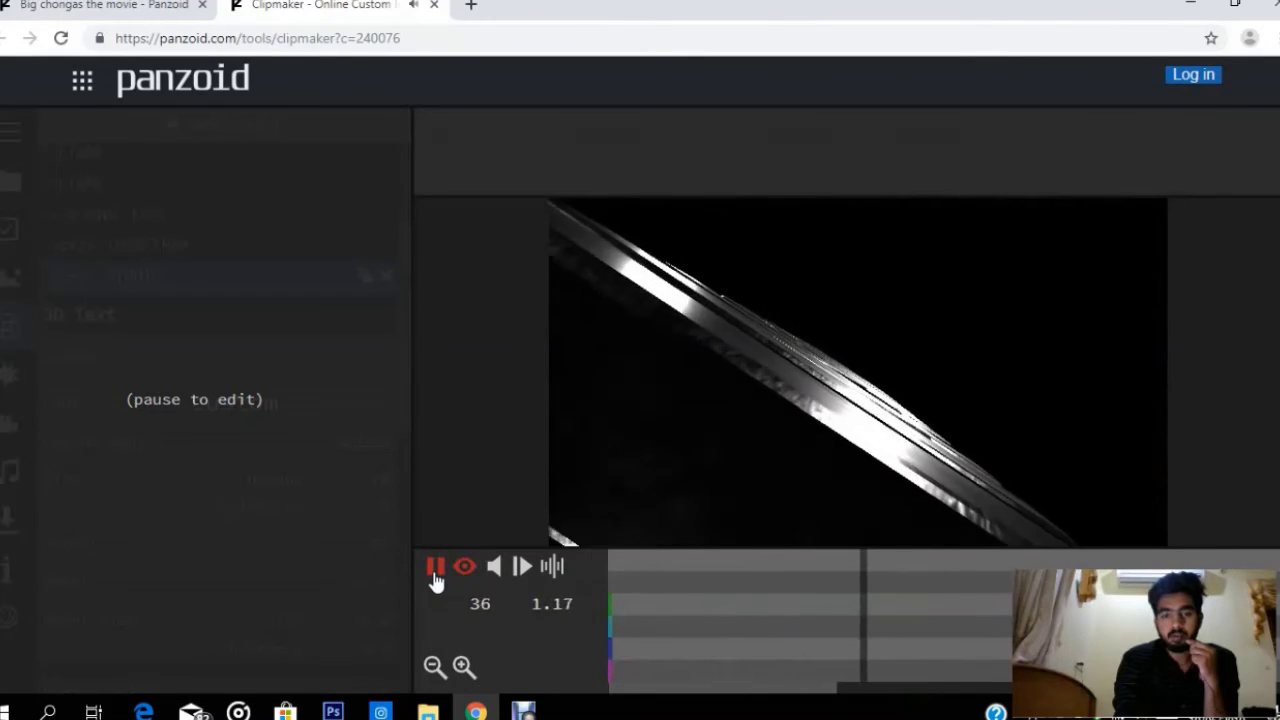
click(435, 570)
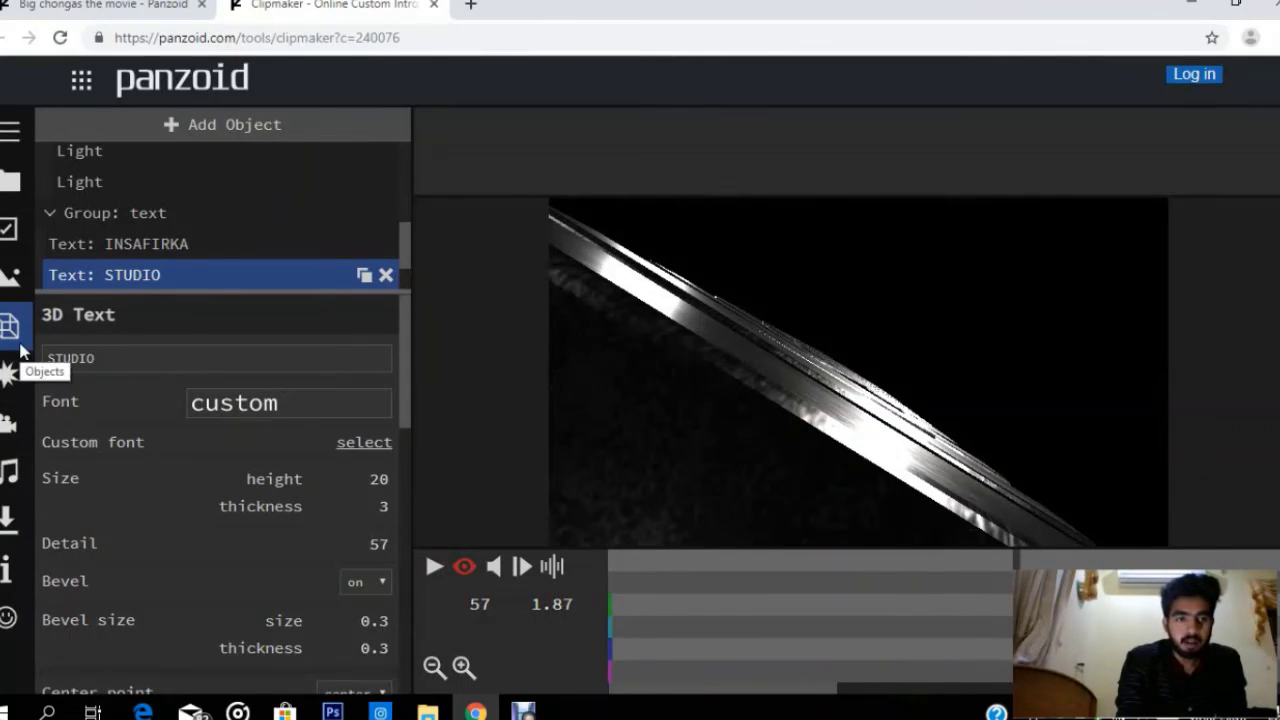
- Set the video download format to .webm (vp8/opus) and start the video render
click(10, 522)
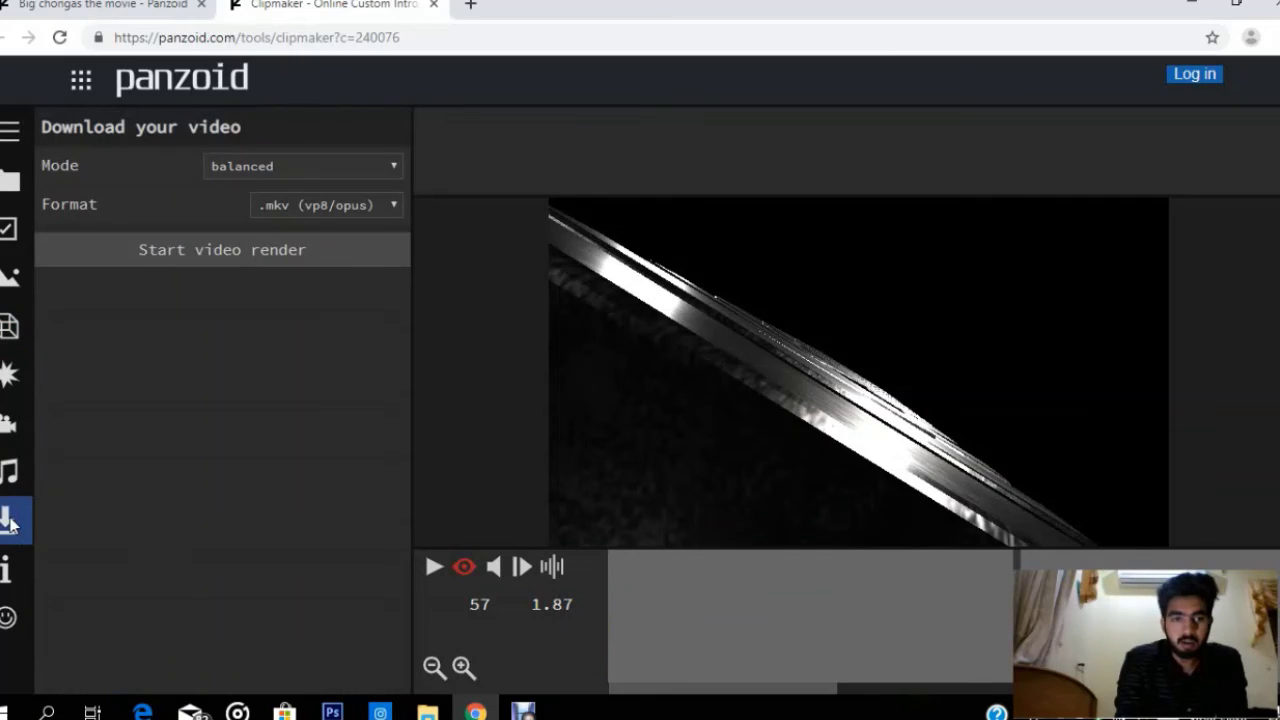
click(288, 206)
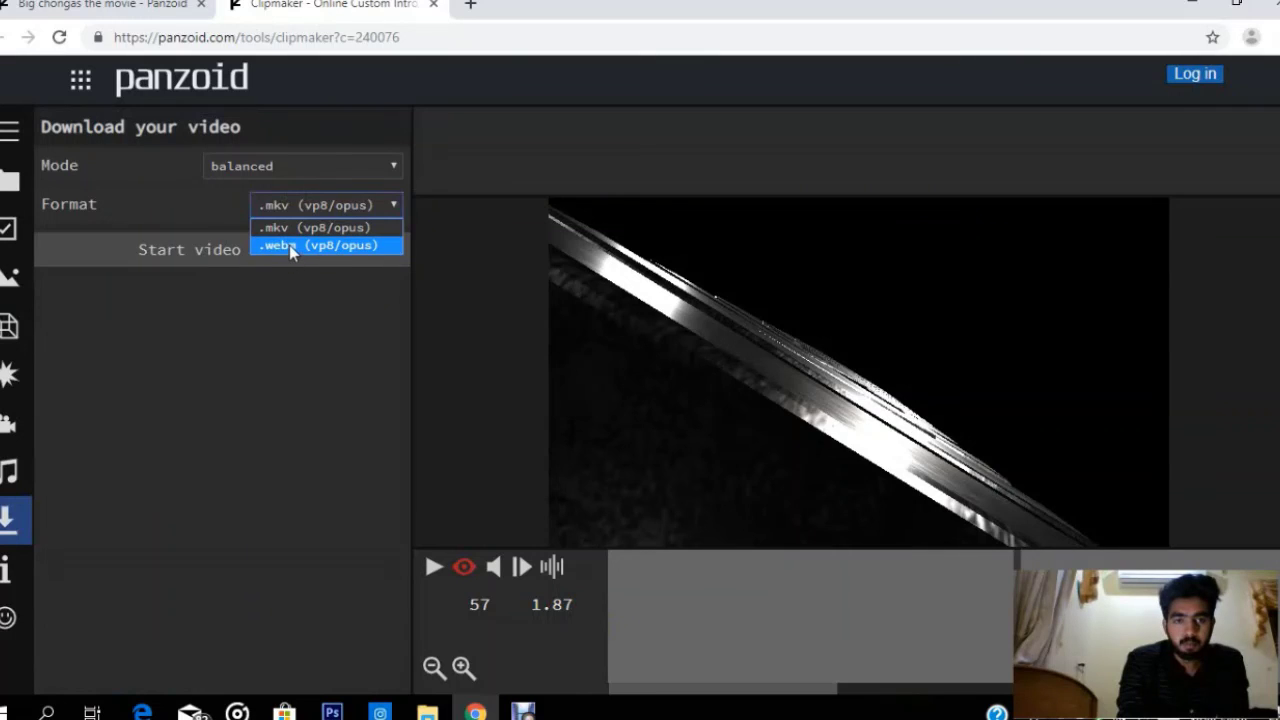
click(289, 245)
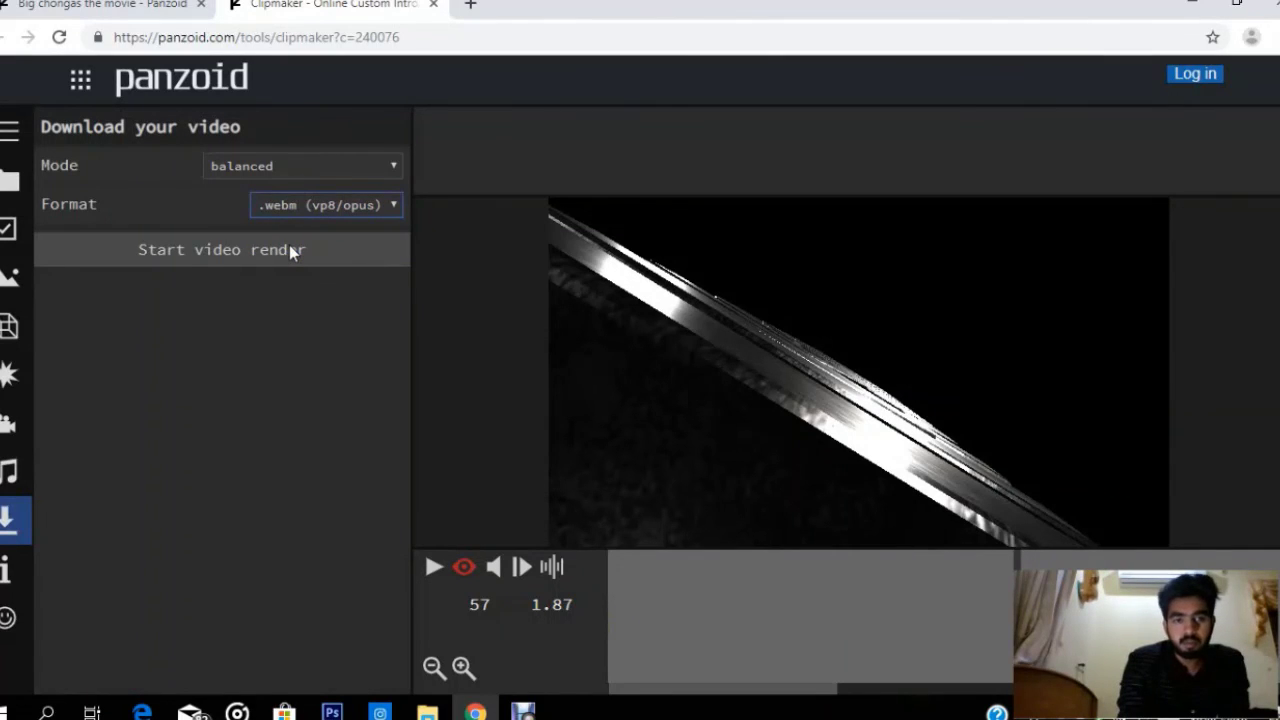
click(200, 260)
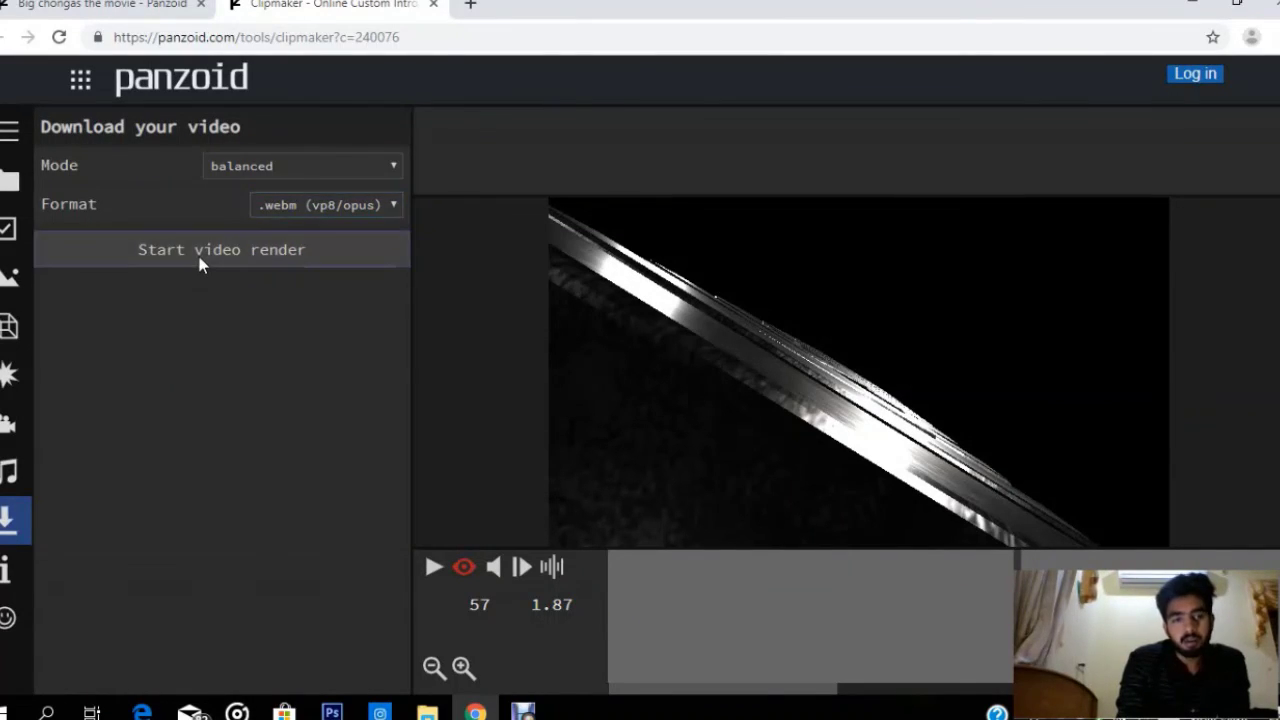